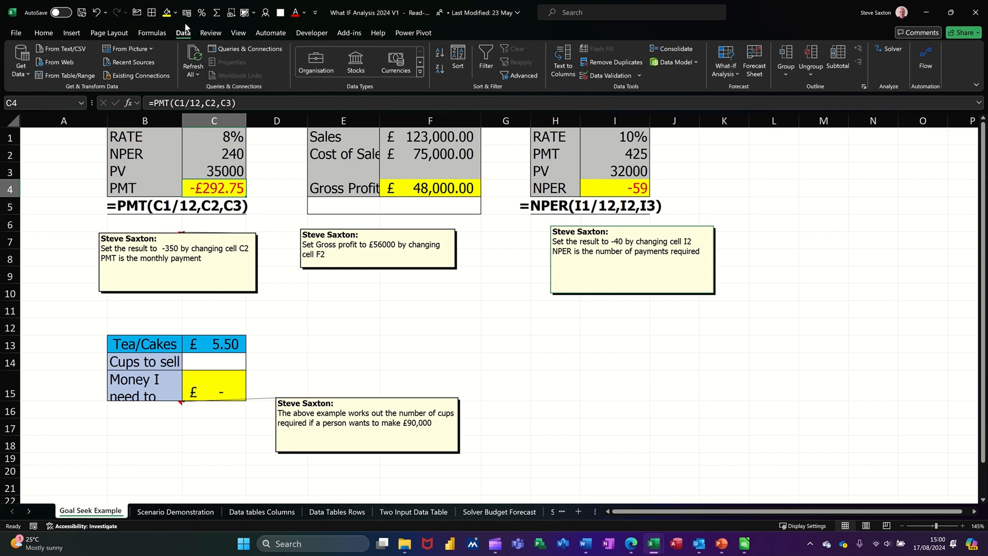
Review the formulas in the result cells C4, F4 and C15 on the Goal Seek Example sheet.
left_click(726, 74)
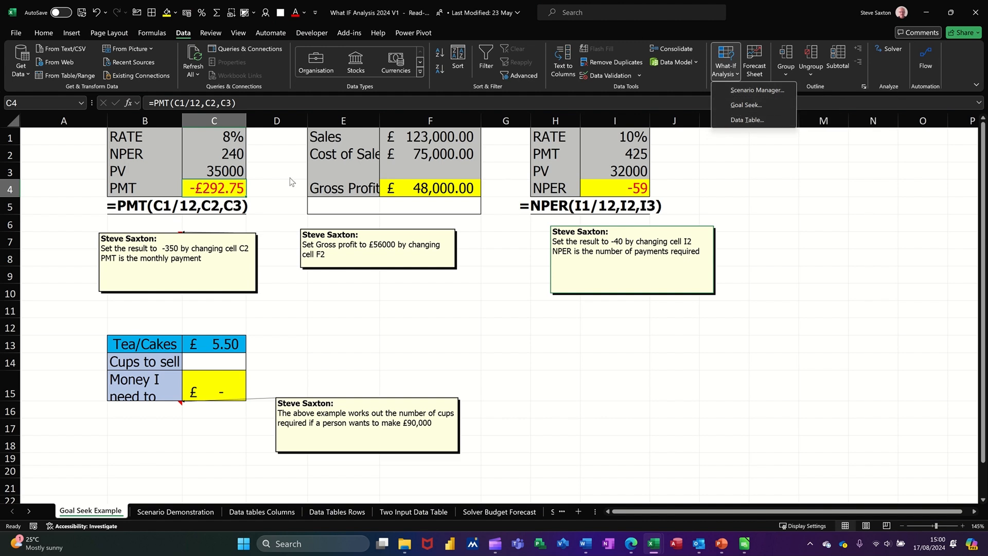
left_click(214, 191)
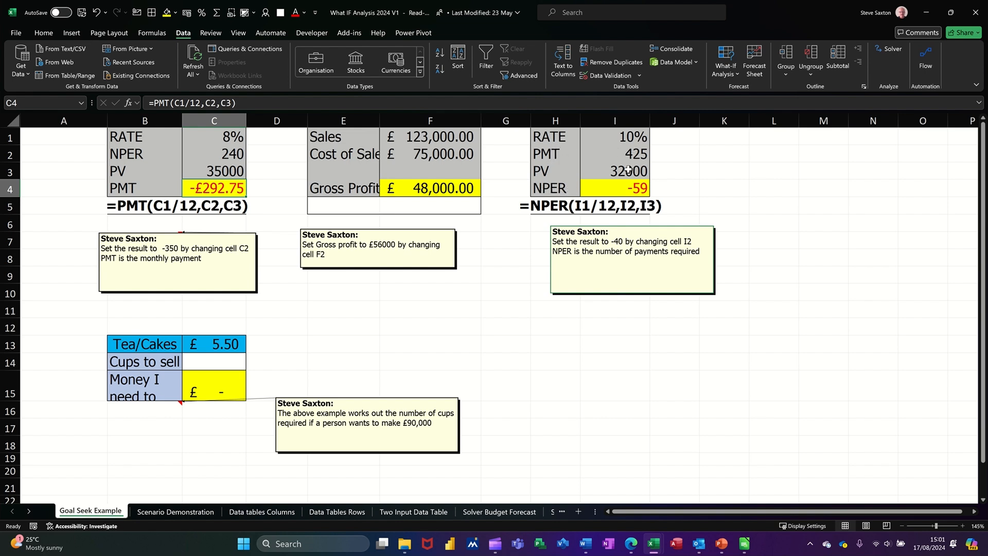
left_click(442, 190)
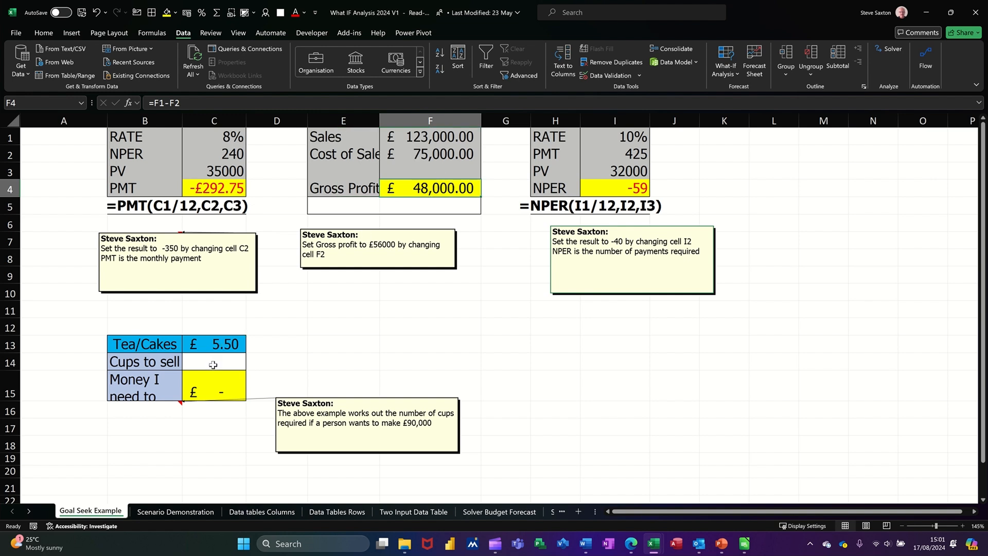
left_click(216, 386)
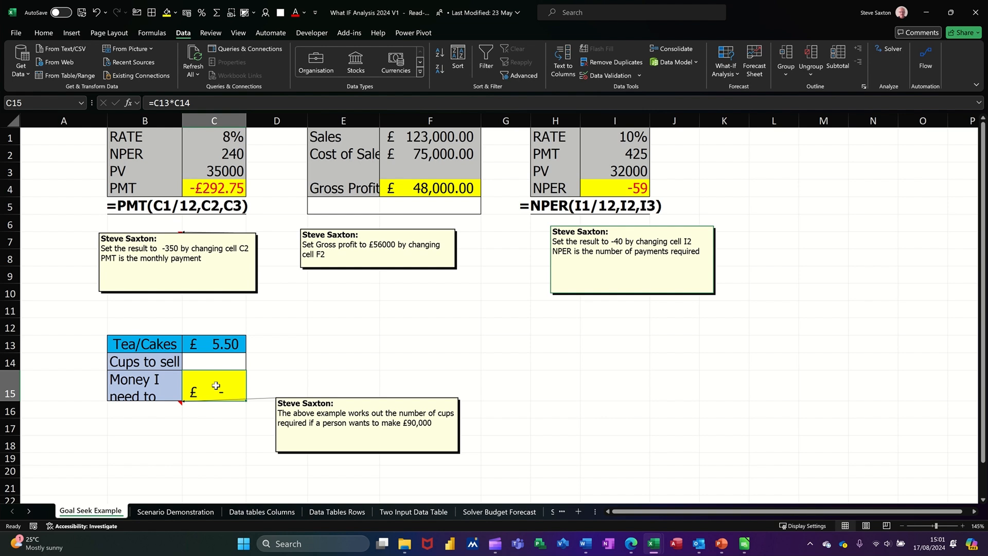
Use Goal Seek to set the PMT result in C4 to -350 by changing the NPER value in C2.
left_click(212, 189)
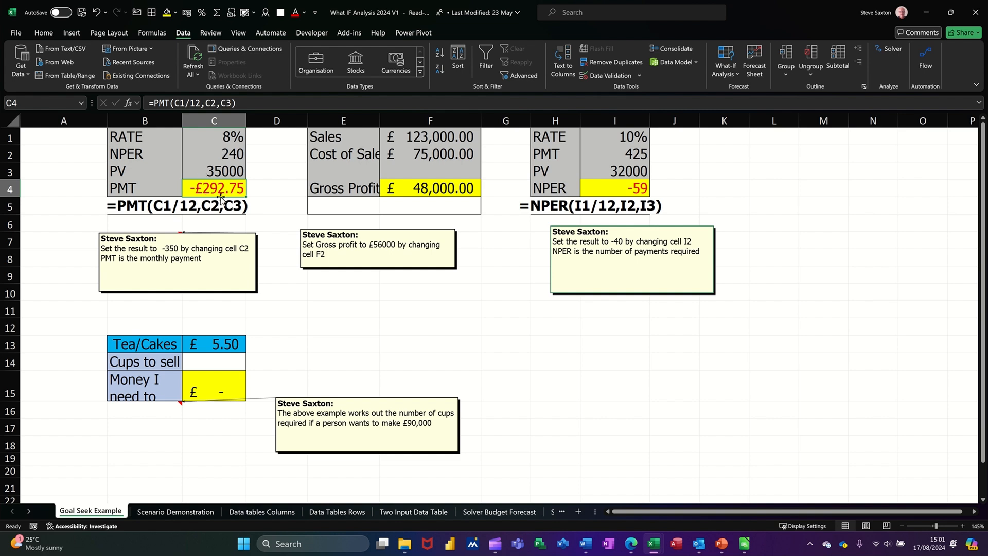
left_click(728, 77)
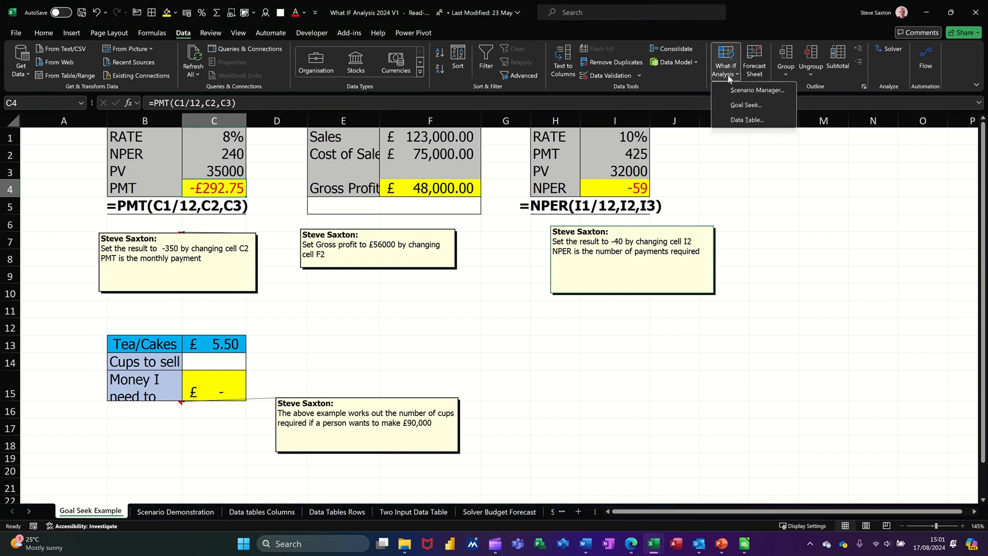
left_click(736, 106)
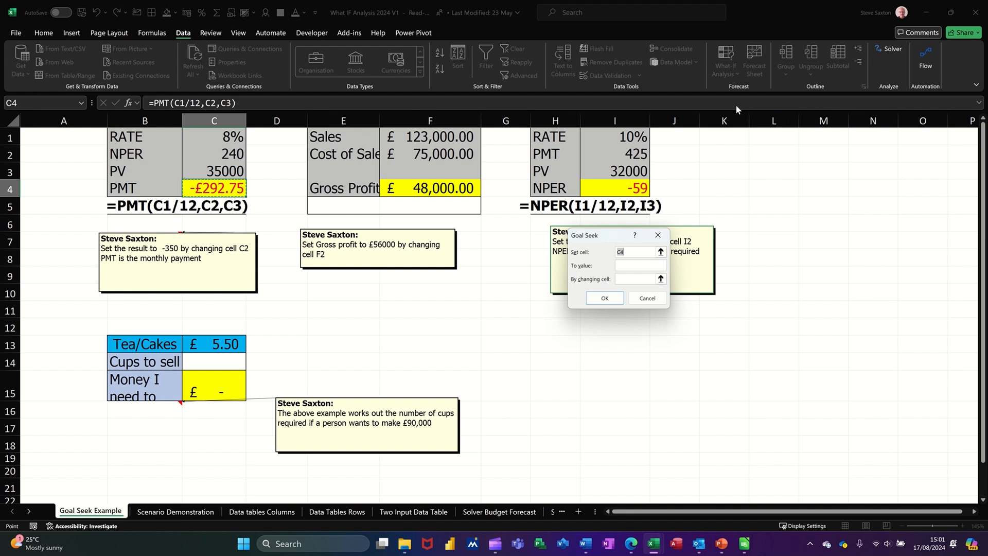
left_click(627, 266)
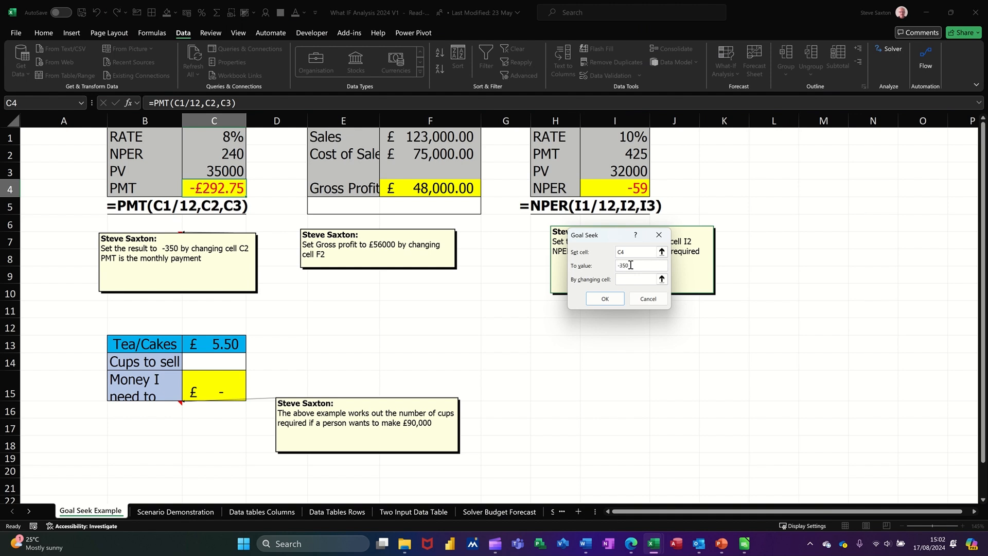
key("Tab")
left_click(205, 154)
left_click(599, 298)
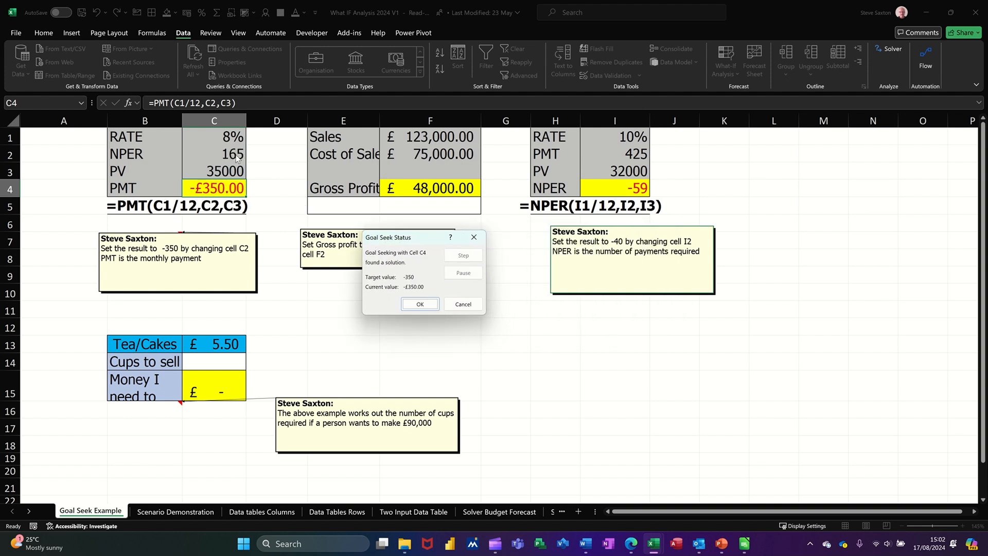
left_click(418, 305)
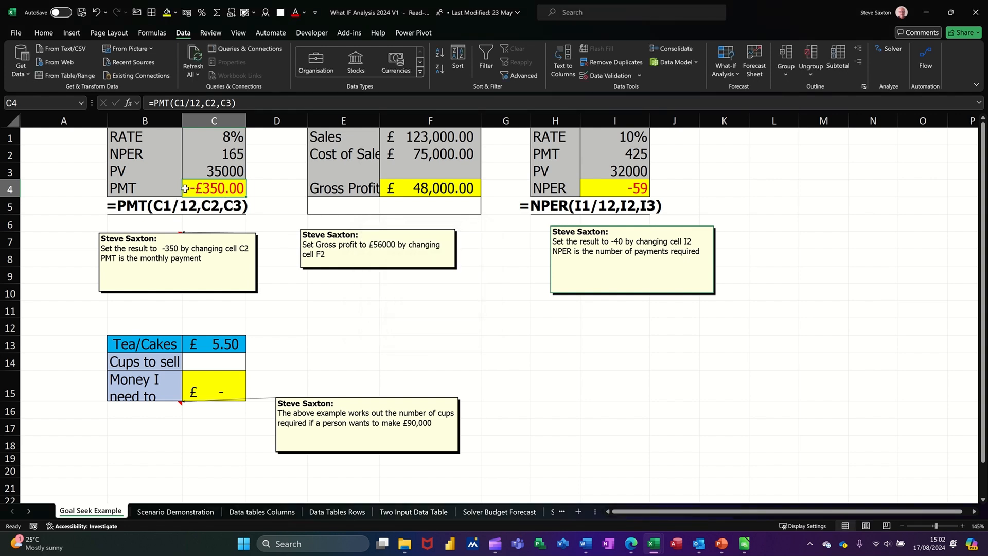
Use Goal Seek to set the Gross Profit in F4 to 56000 by changing the cost of sales in F2.
left_click(436, 191)
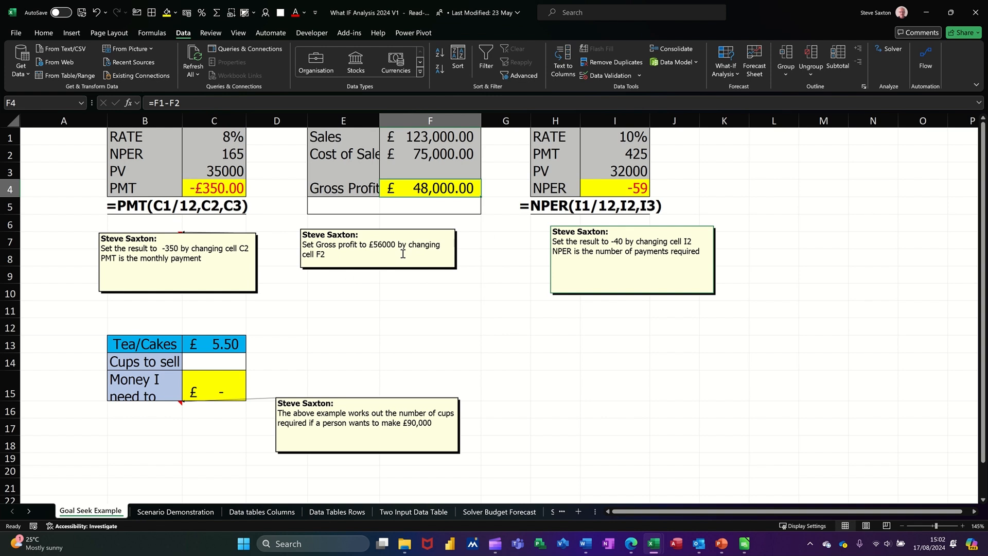
left_click(436, 142)
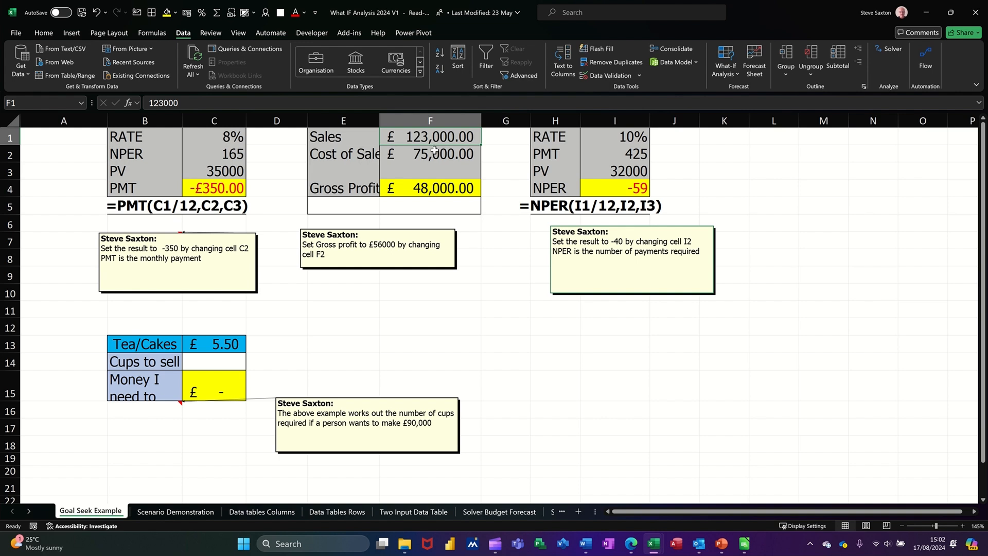
left_click(435, 151)
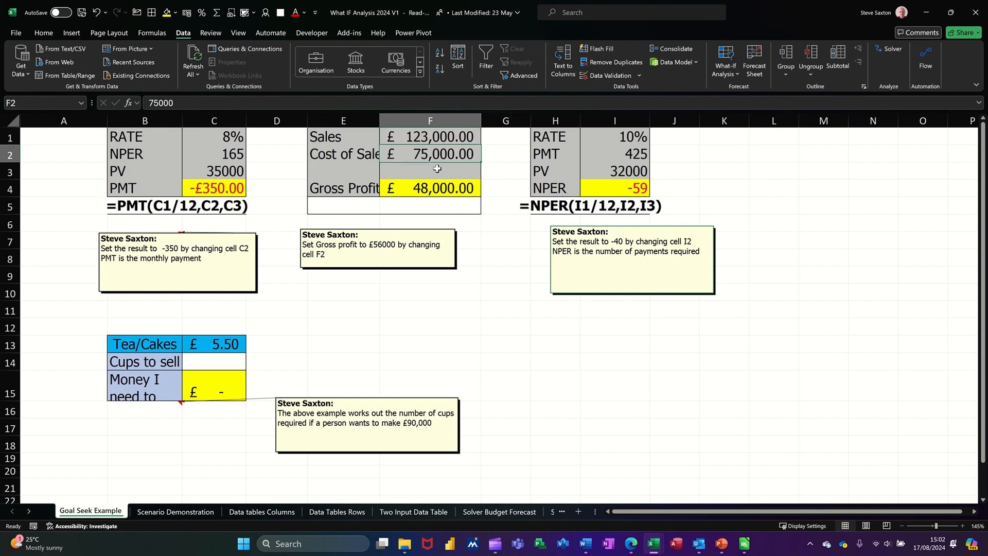
left_click(450, 188)
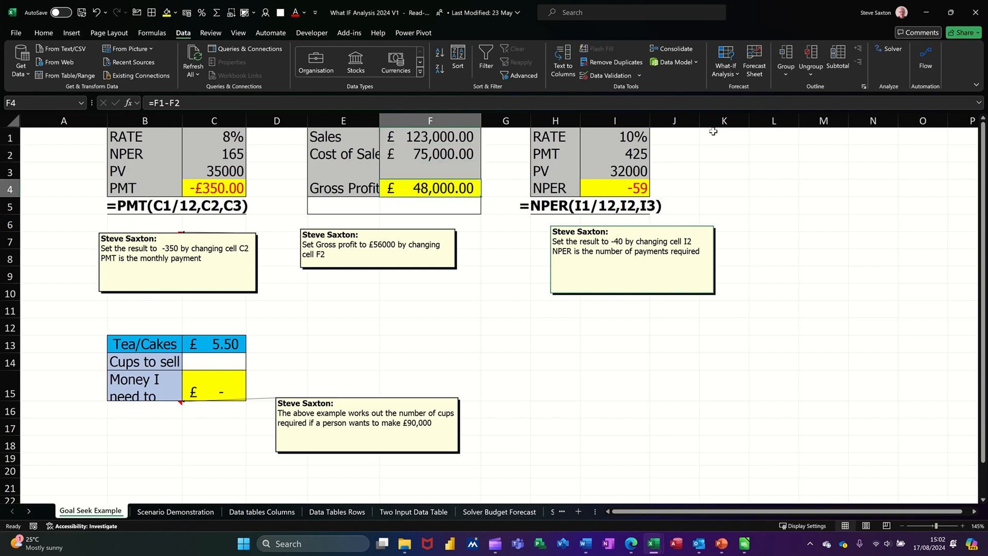
left_click(730, 73)
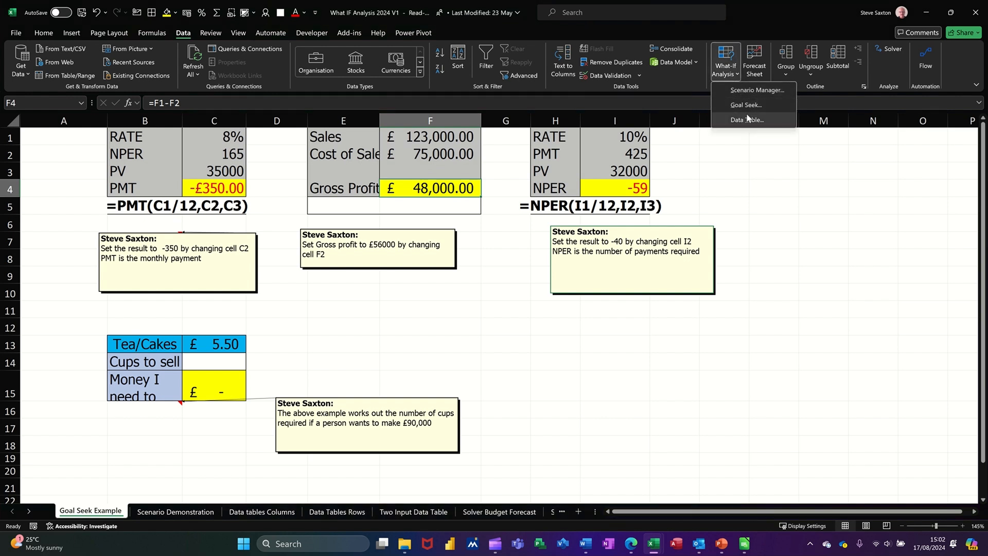
left_click(741, 105)
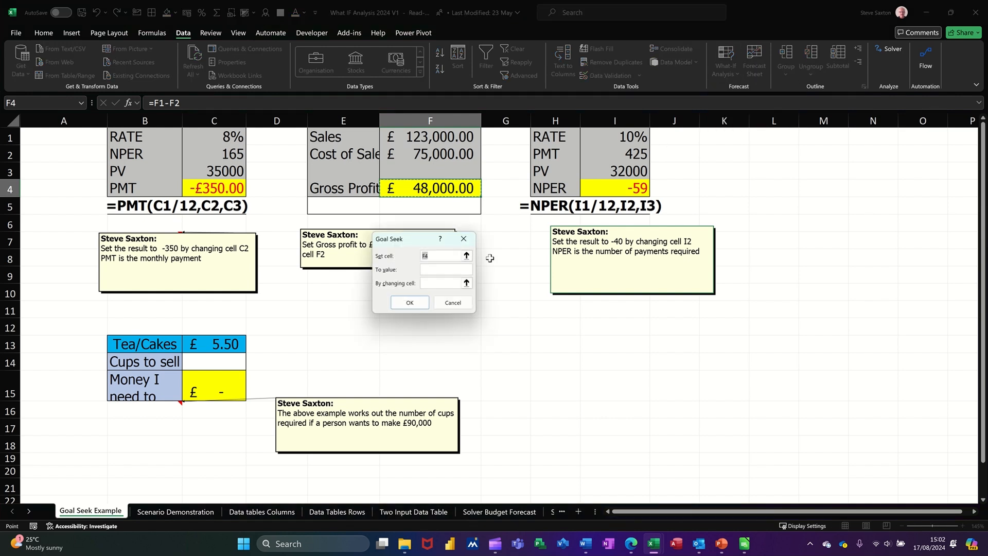
left_click(456, 268)
left_click(448, 282)
left_click(438, 156)
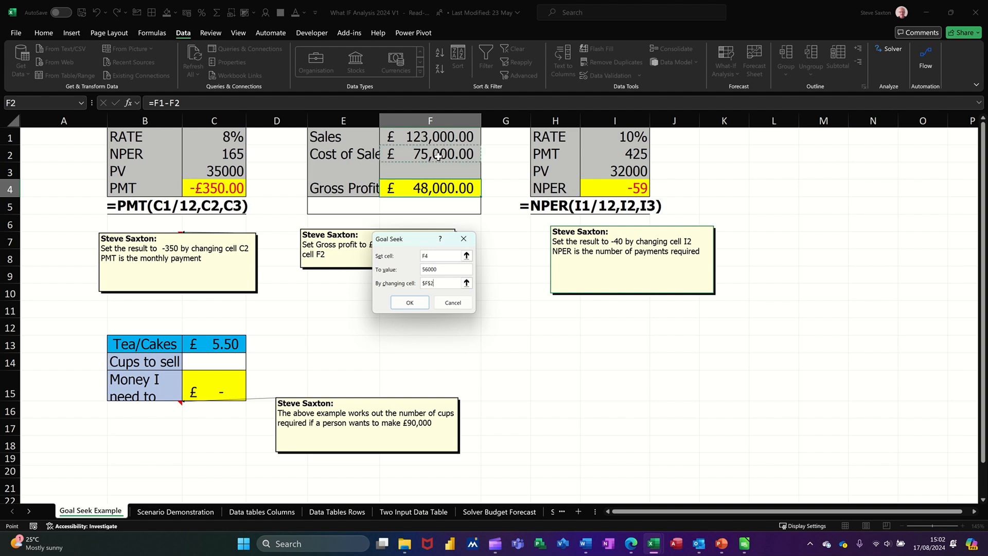
left_click(413, 303)
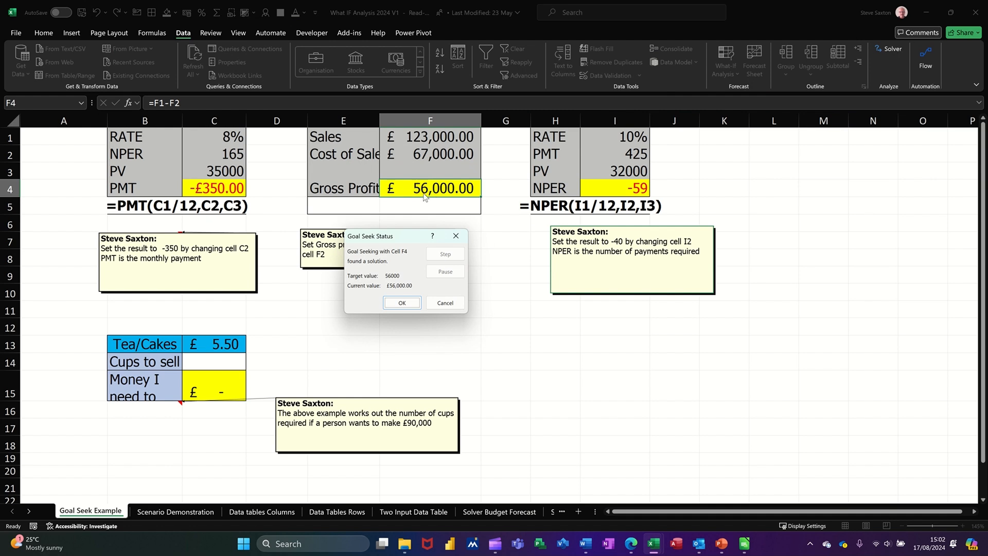
left_click(402, 302)
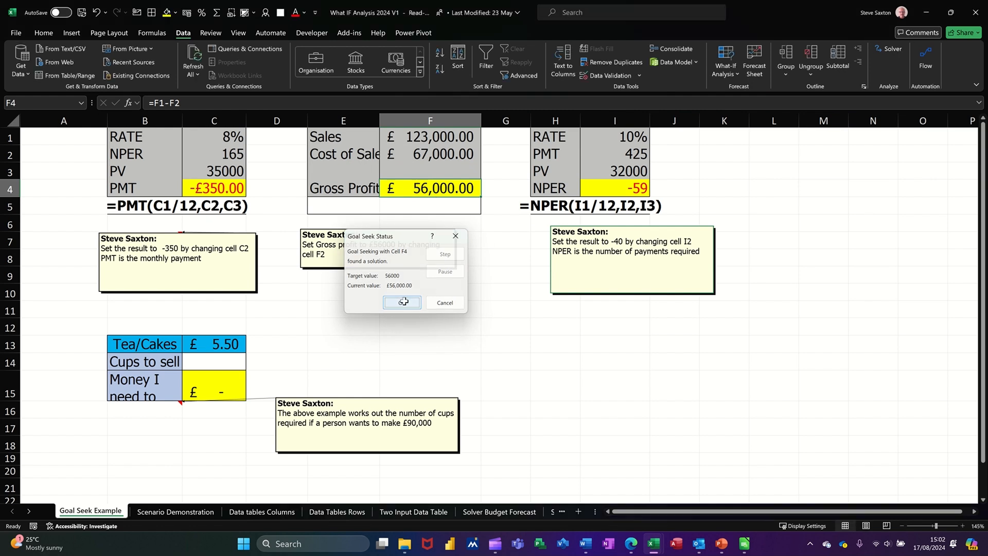
Use Goal Seek to set the NPER result in I4 to -40 by changing the PMT value in I2.
left_click(617, 189)
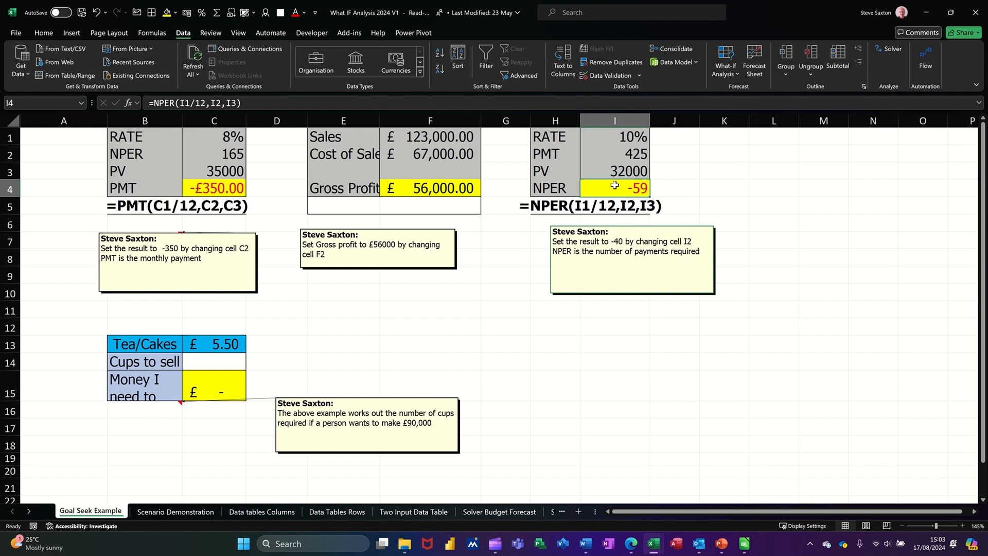
left_click(735, 74)
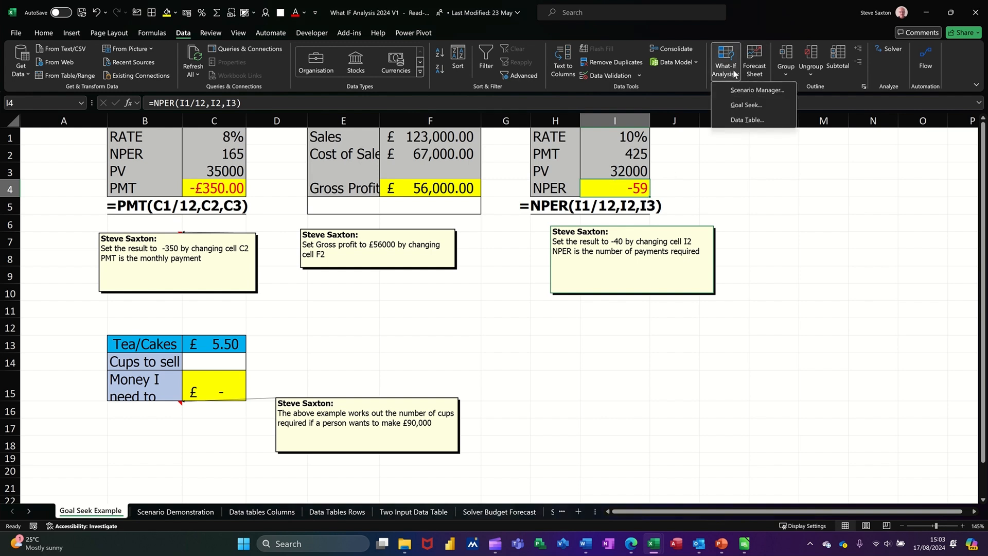
left_click(745, 105)
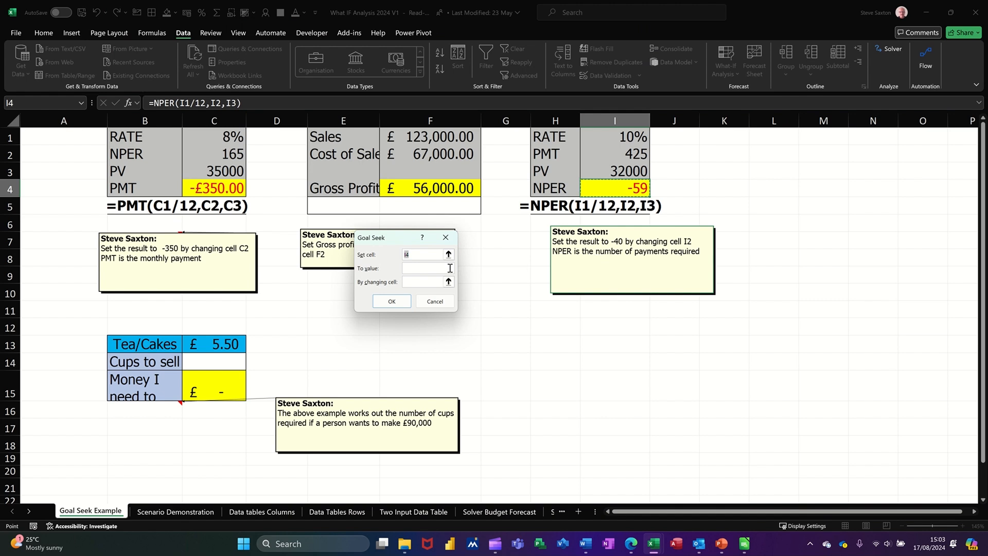
left_click(434, 268)
left_click(425, 281)
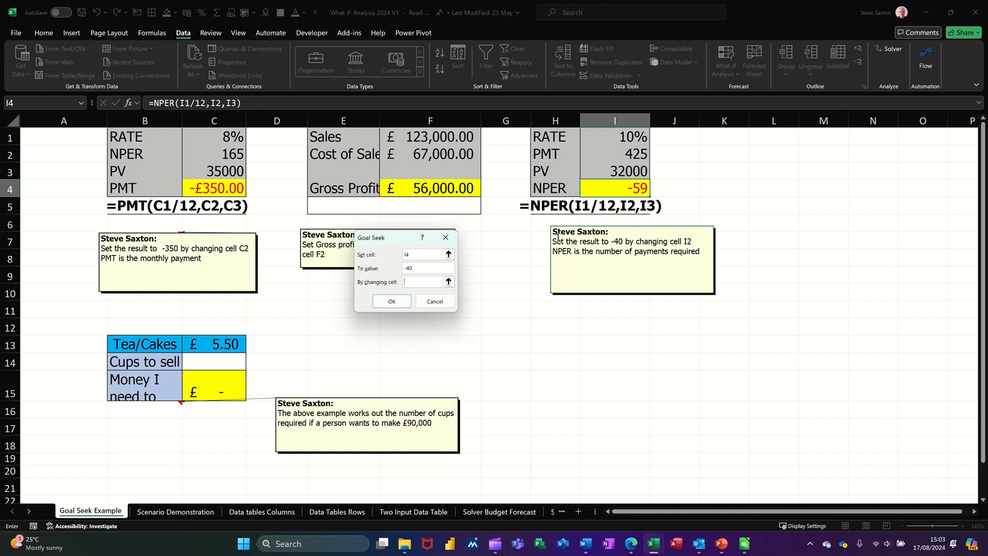
left_click(615, 156)
left_click(392, 303)
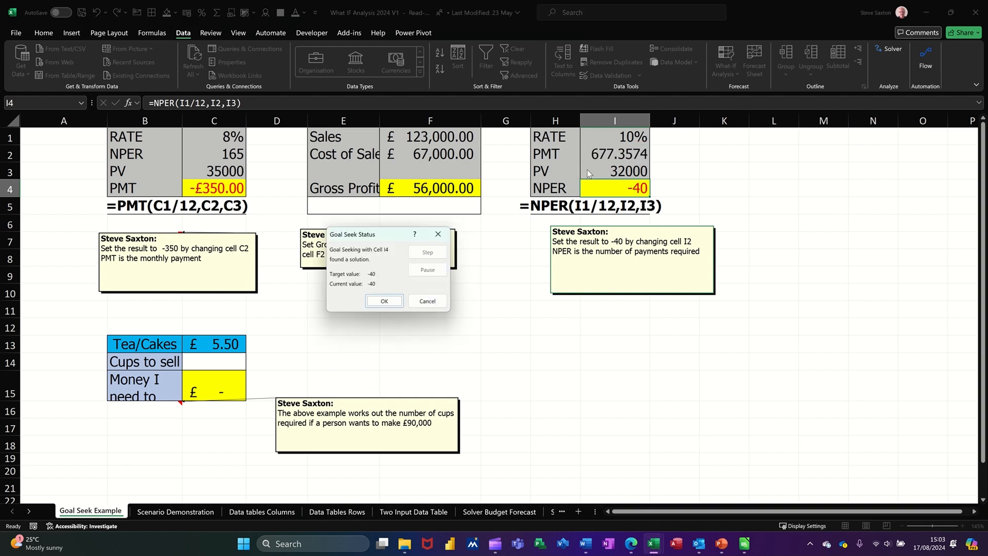
left_click(383, 301)
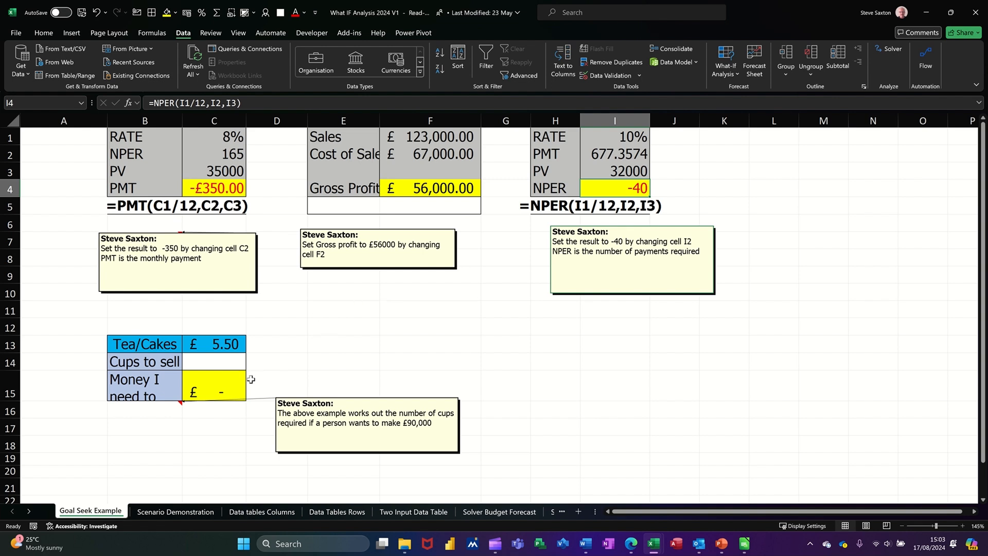
Use Goal Seek to set C15 to 90000 by changing the cups to sell in C14, and autofit column C's width.
left_click(221, 391)
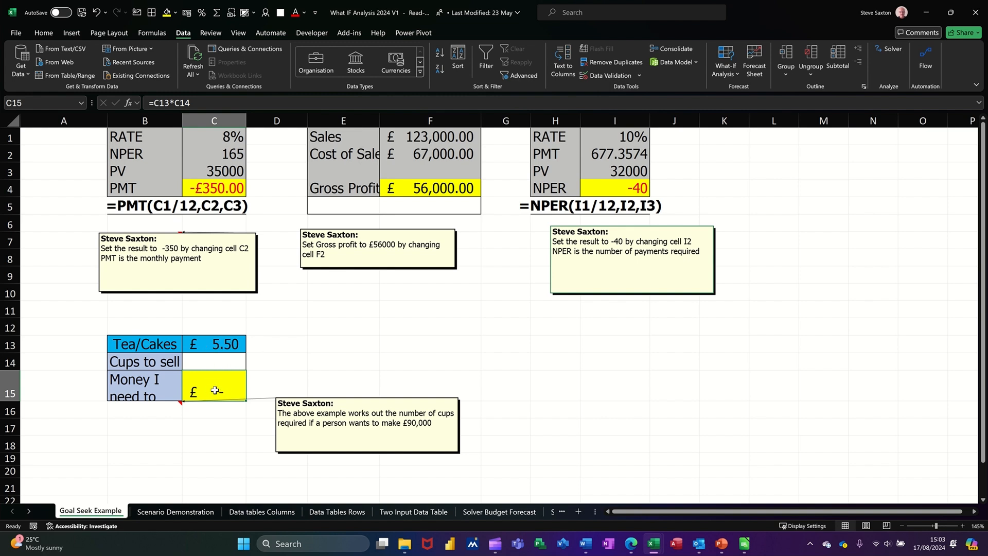
left_click(732, 83)
left_click(741, 104)
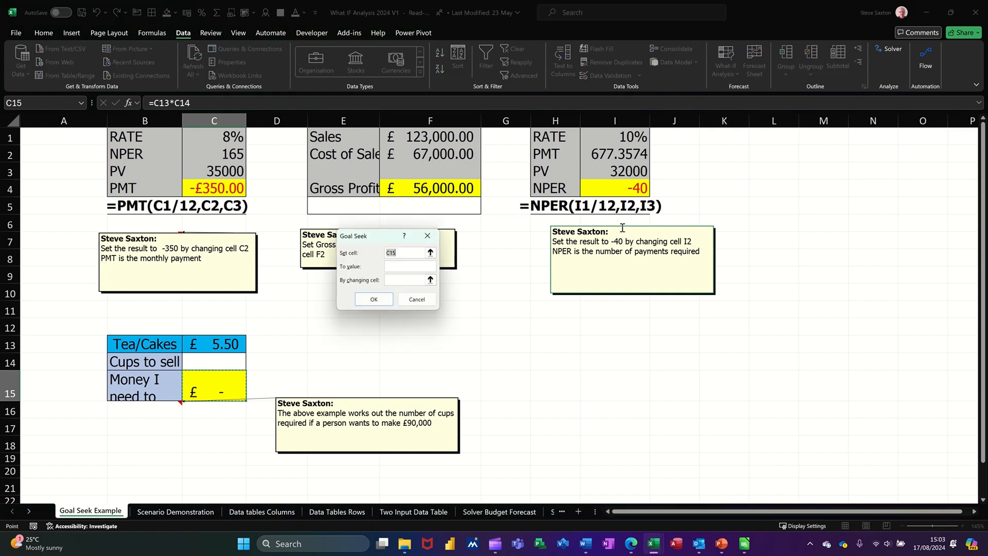
left_click(402, 268)
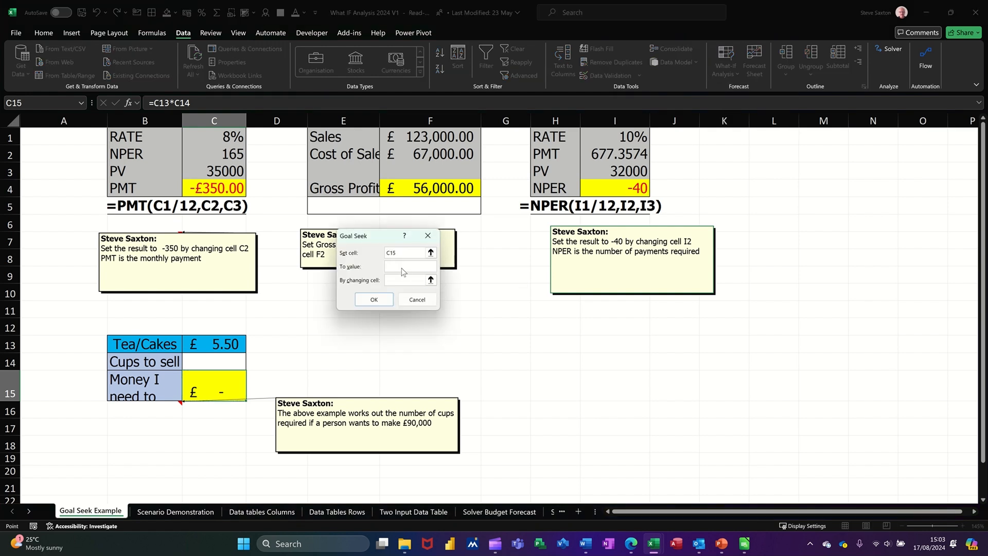
left_click(391, 282)
left_click(216, 366)
left_click(376, 301)
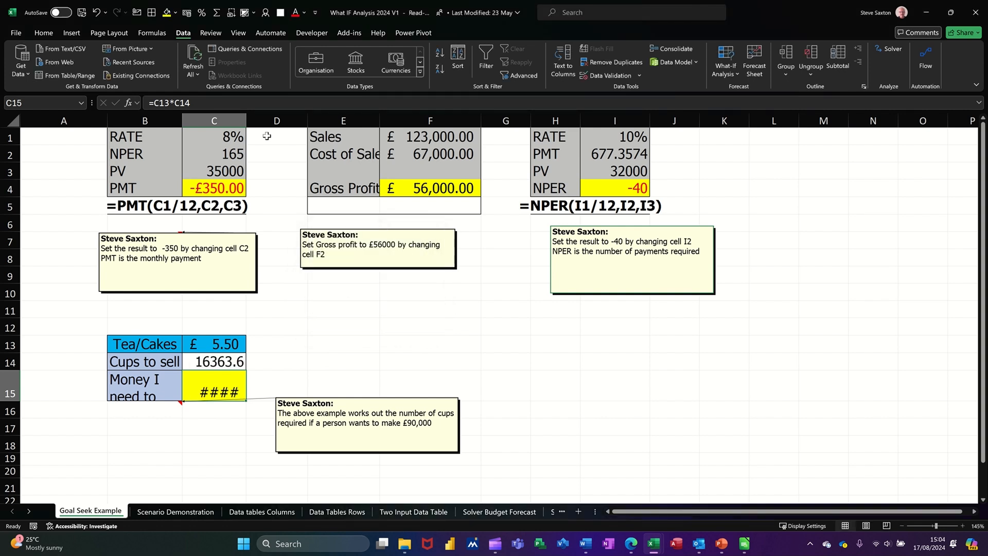
double_click(246, 121)
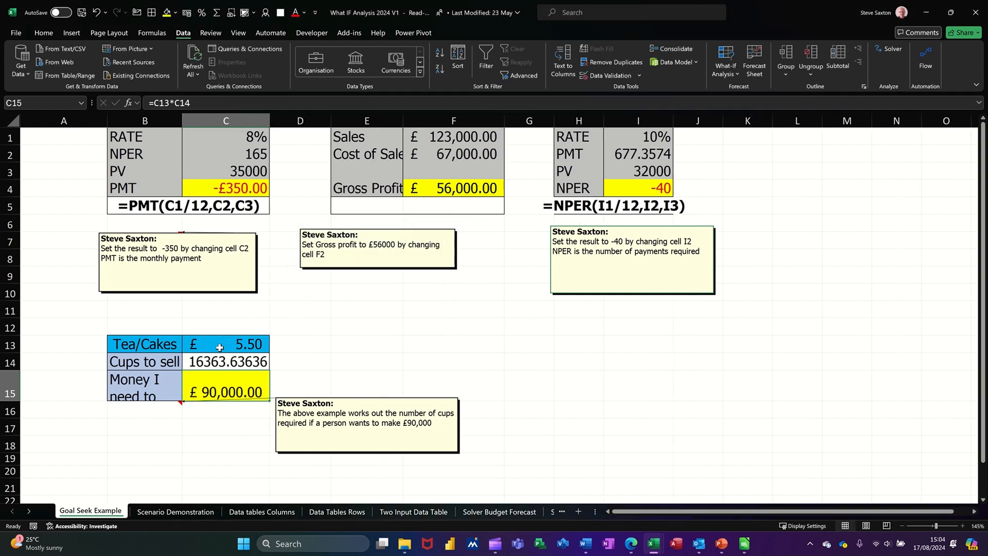
left_click(198, 363)
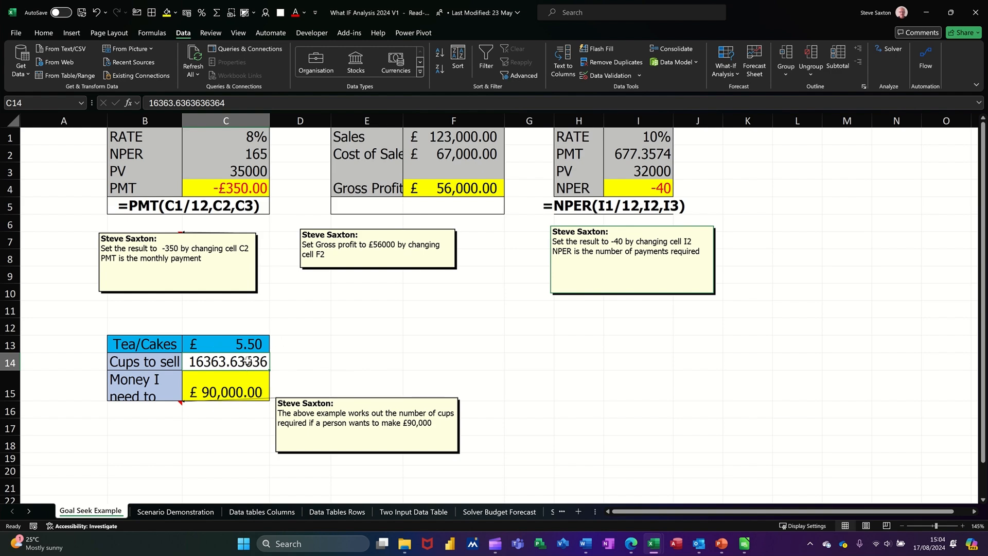
On the Scenario Demonstration sheet, create names for the budget cells in A2:B11 from the labels in the left column.
left_click(173, 512)
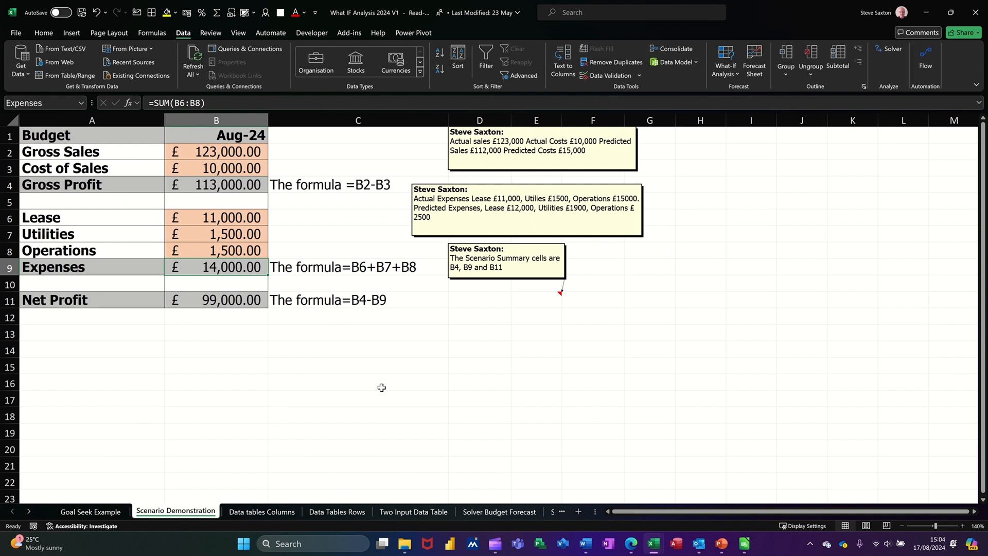
left_click(227, 156)
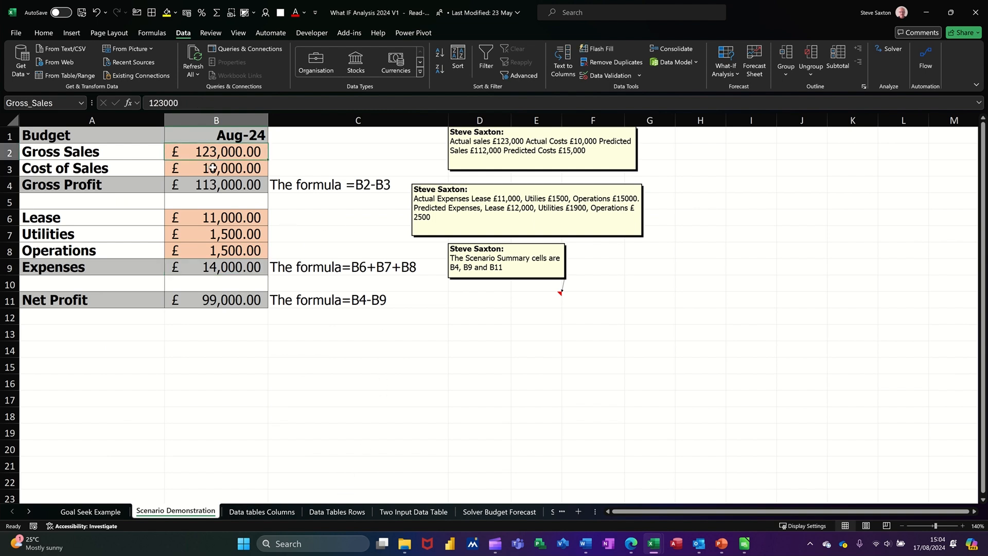
left_click(213, 169)
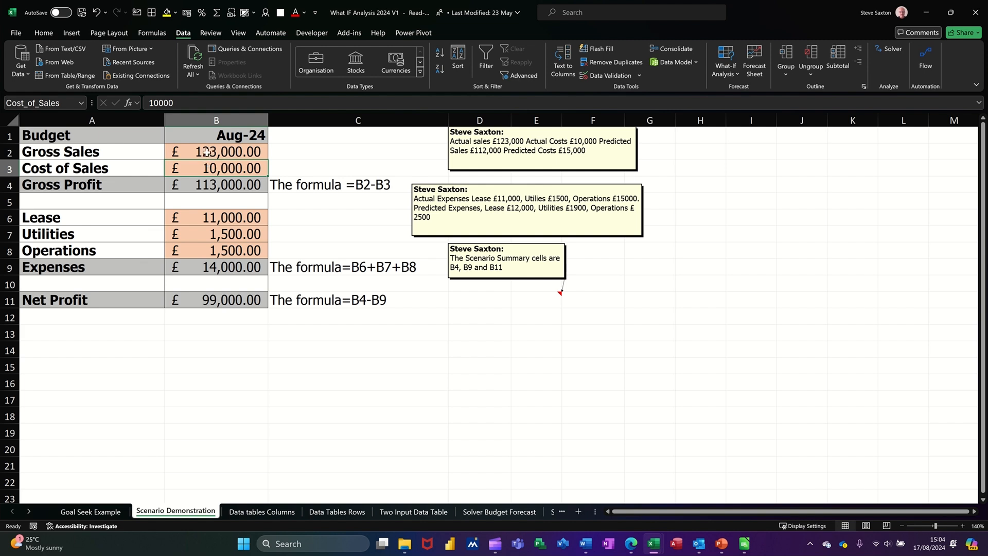
left_click_drag(75, 150, 207, 301)
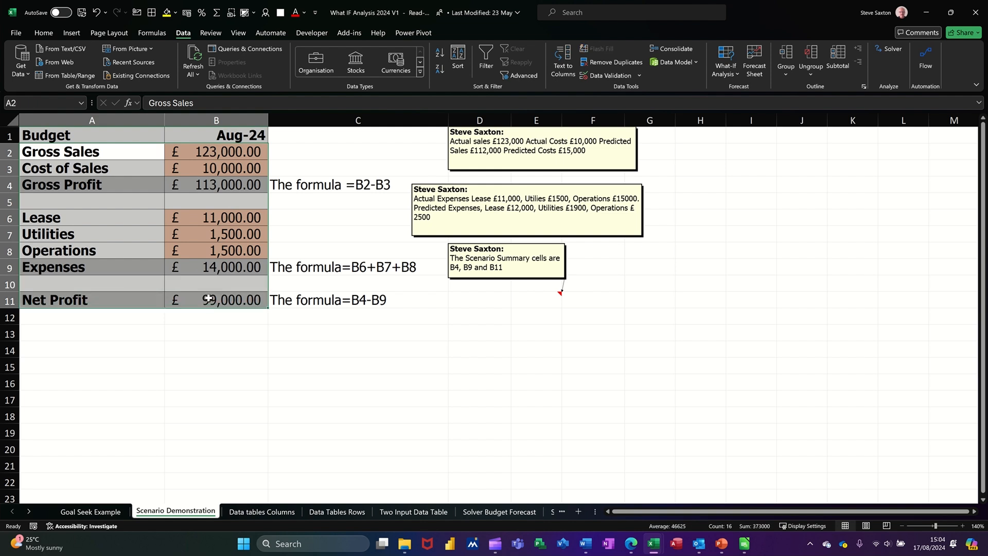
left_click(151, 34)
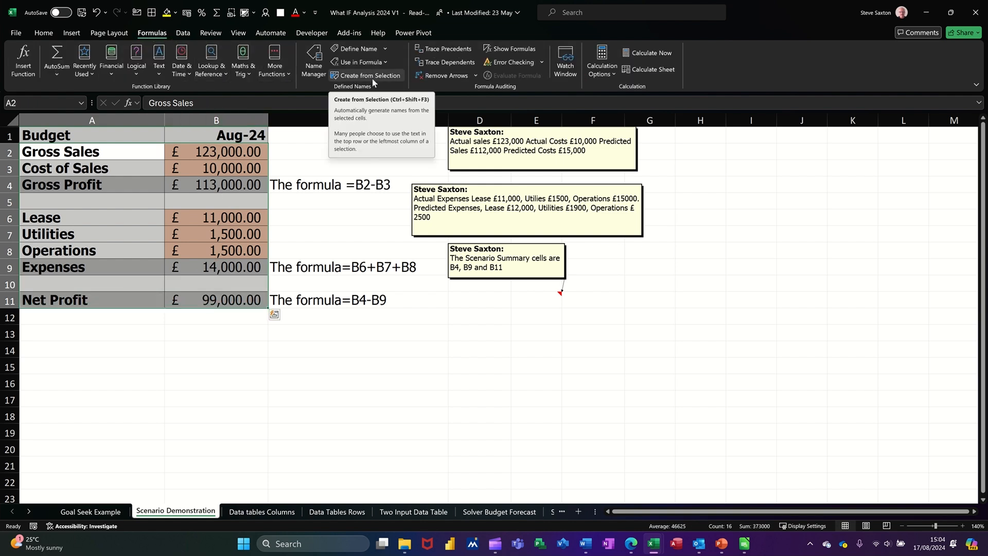
left_click(358, 77)
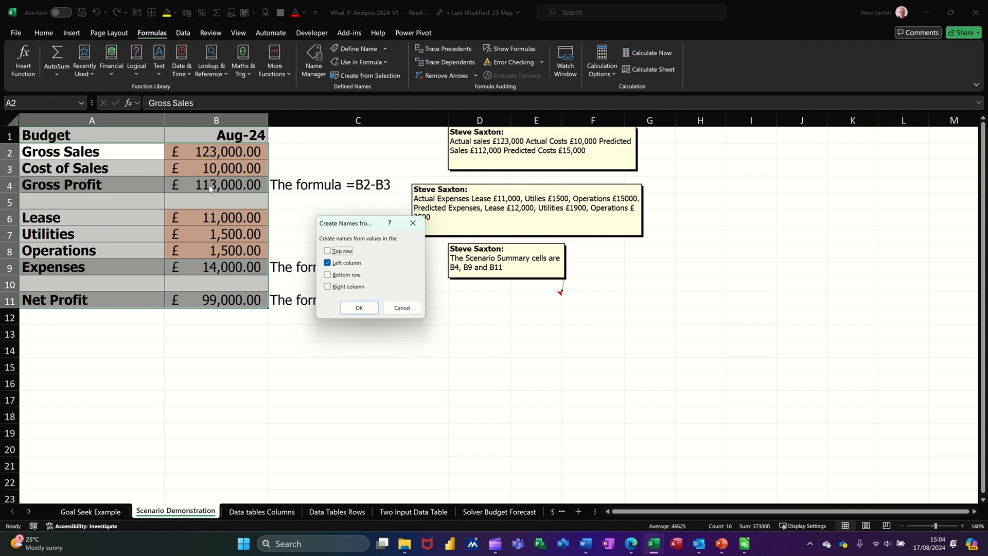
left_click(348, 307)
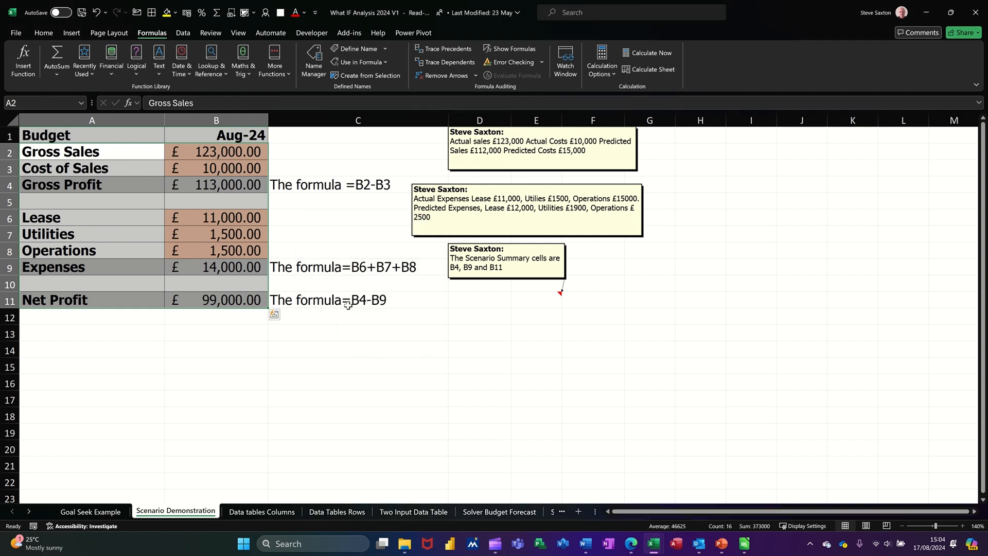
left_click(209, 151)
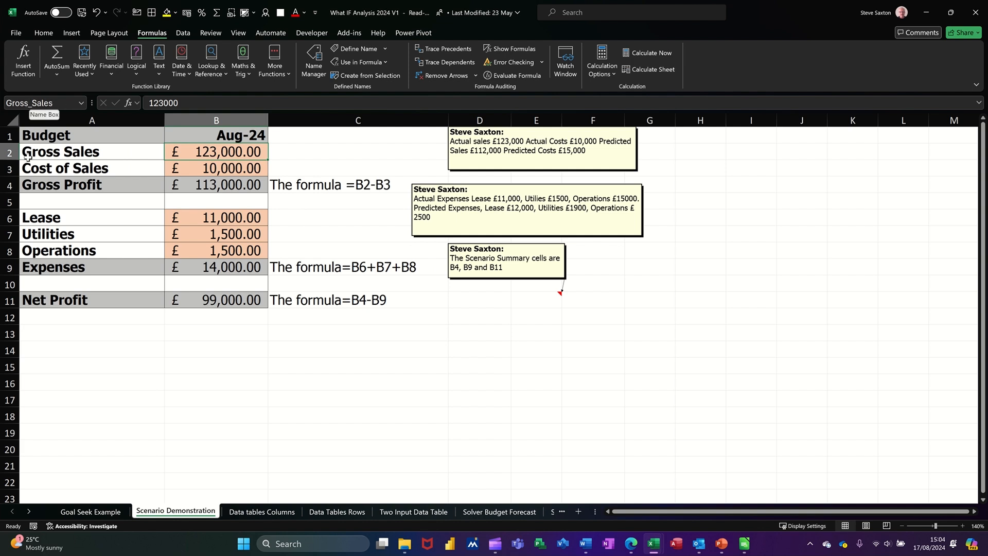
left_click(236, 174)
left_click(233, 185)
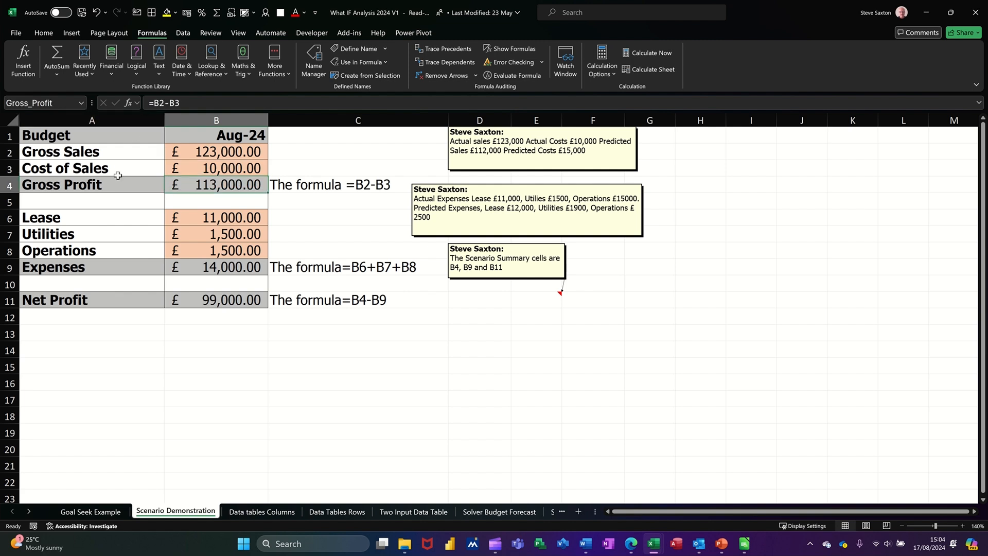
left_click(224, 221)
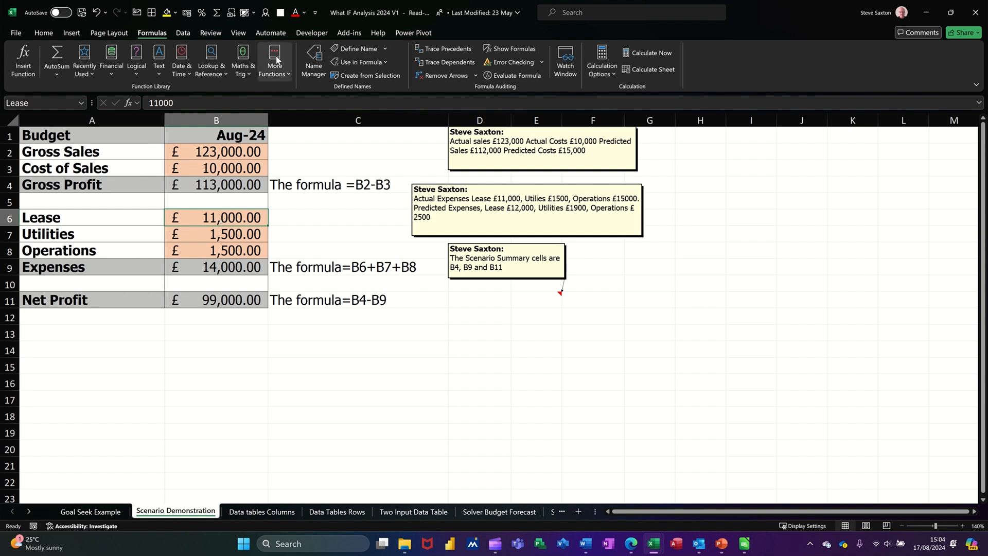
Start a new scenario in Scenario Manager and name it Actual.
left_click(184, 33)
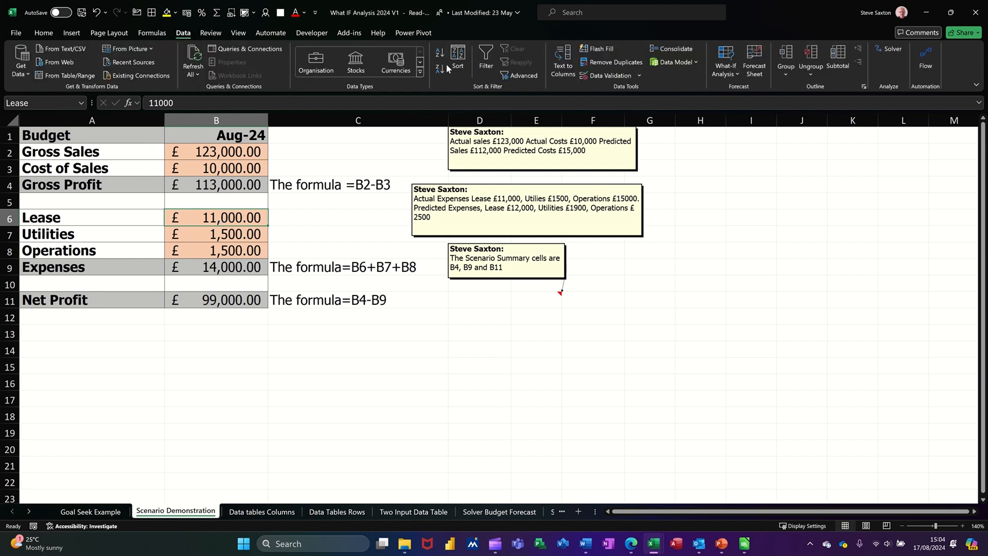
left_click(724, 72)
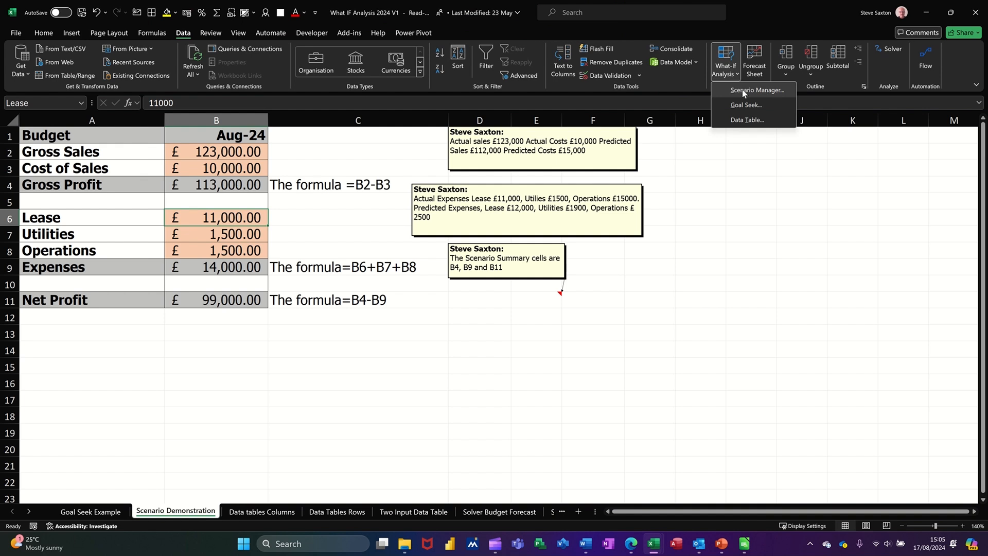
left_click(741, 91)
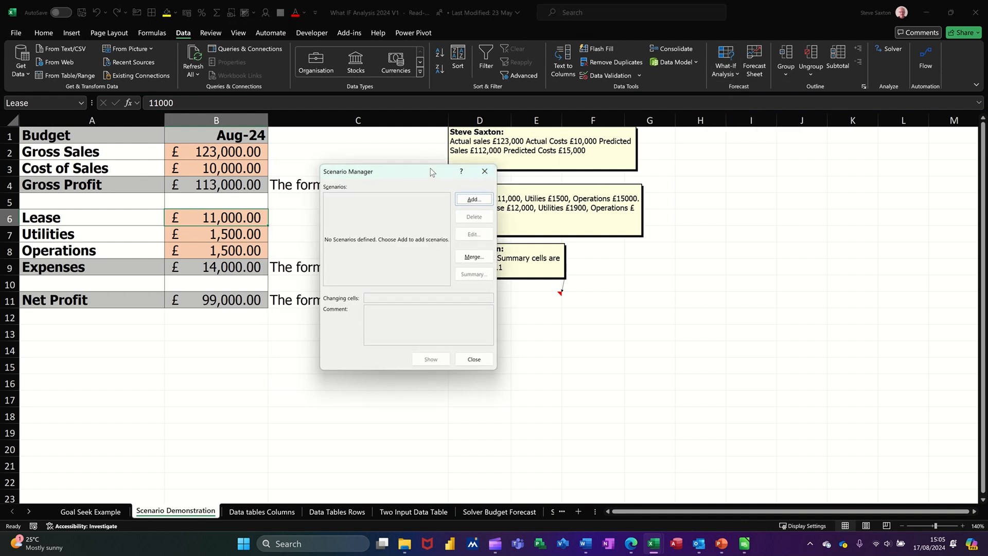
mouse_move(436, 166)
left_mouse_down()
mouse_move(452, 158)
mouse_move(444, 153)
left_mouse_up()
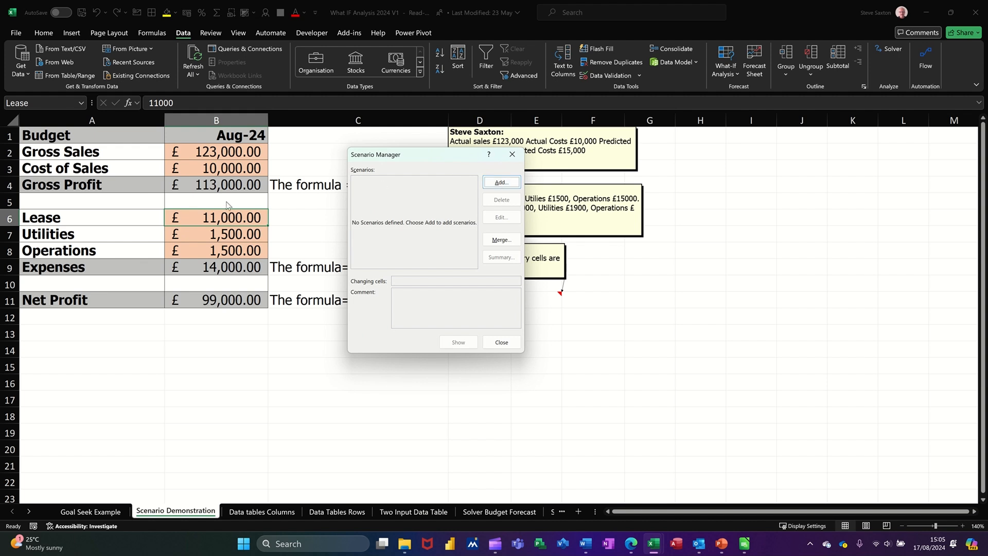
left_click(490, 185)
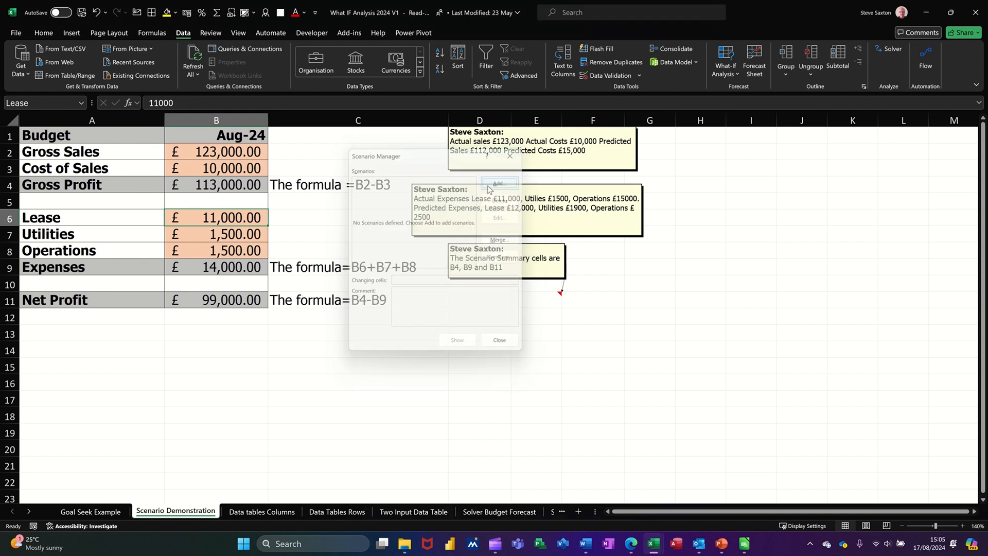
type("Actual")
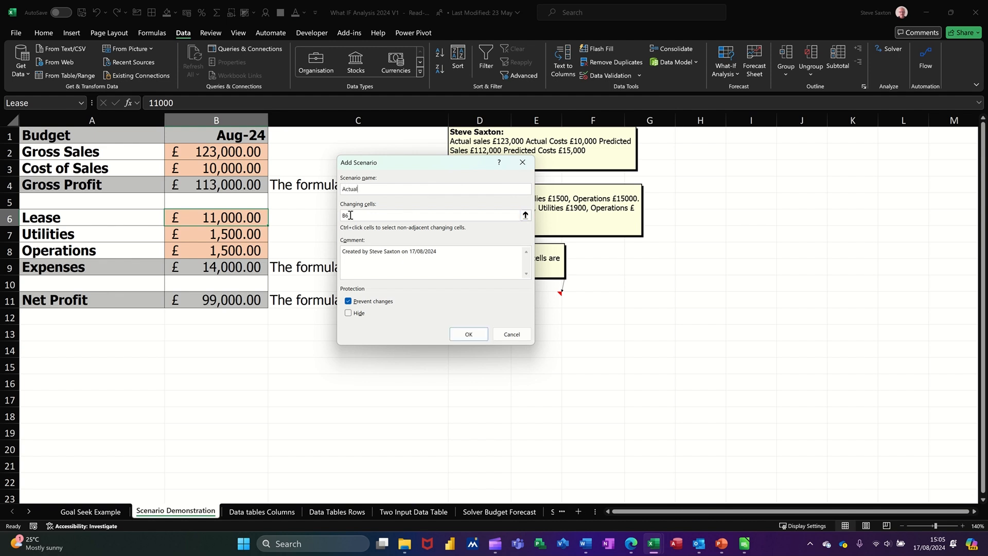
Set the Actual scenario's changing cells to B2:B3 and B6:B8 and accept their current values.
left_click(524, 215)
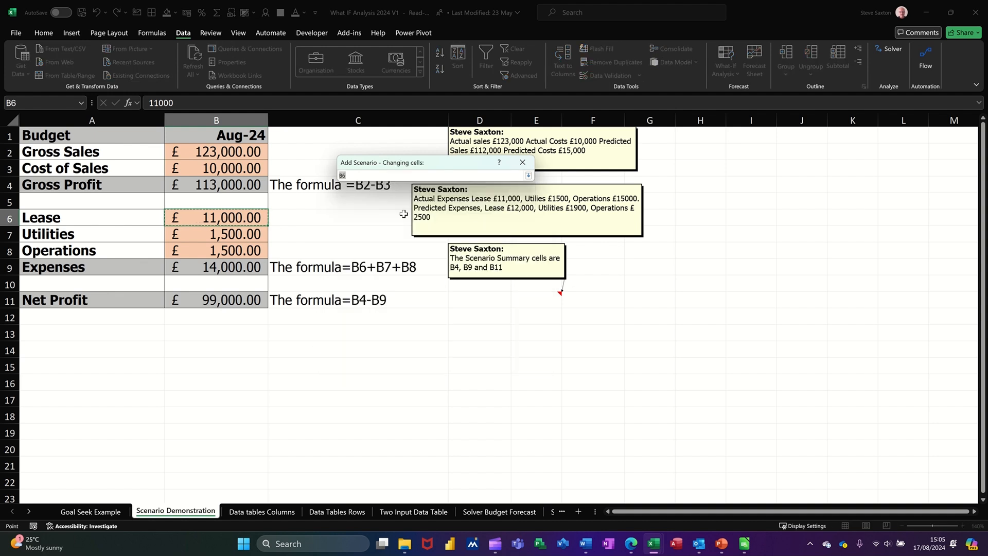
left_click_drag(222, 155, 223, 168)
left_click_drag(228, 220, 227, 251)
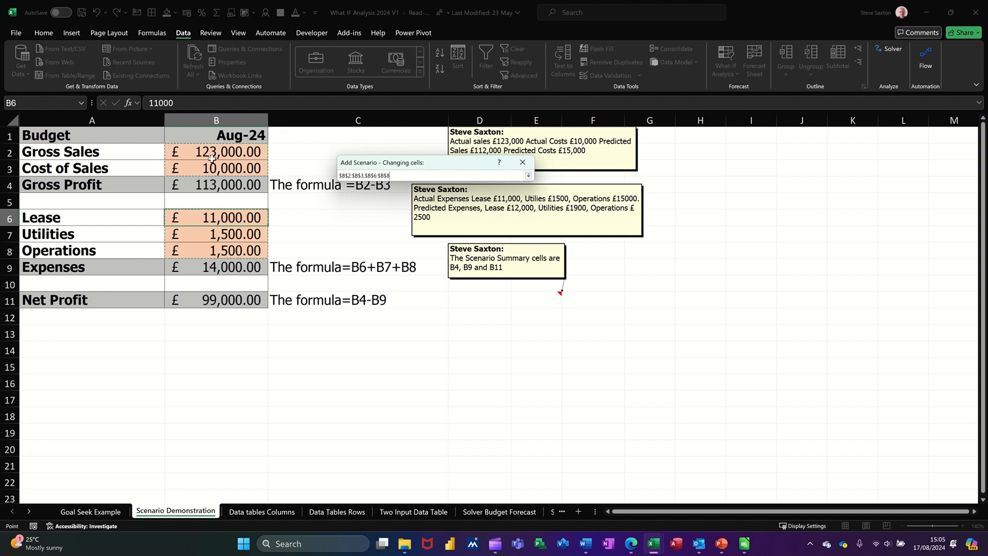
left_click(529, 176)
left_click(465, 334)
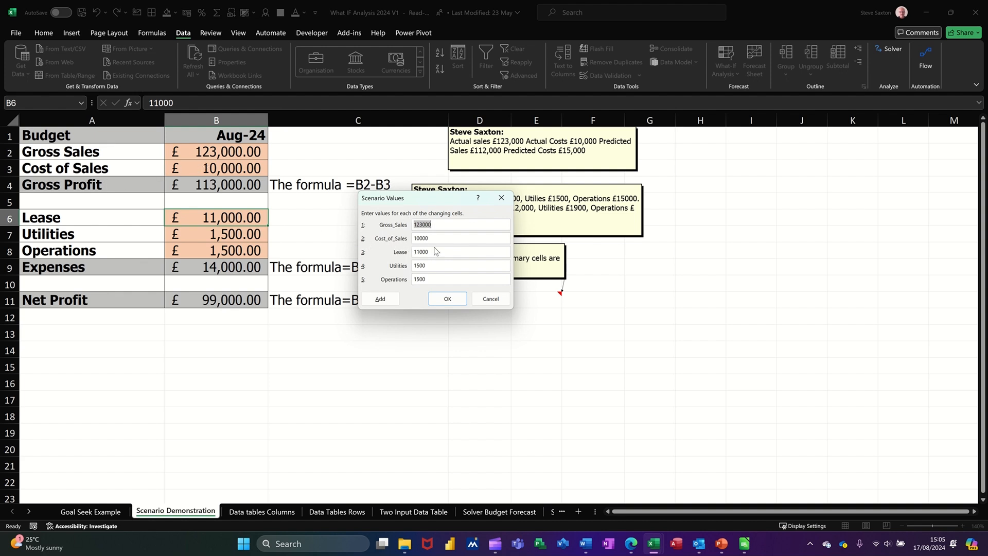
left_click(447, 298)
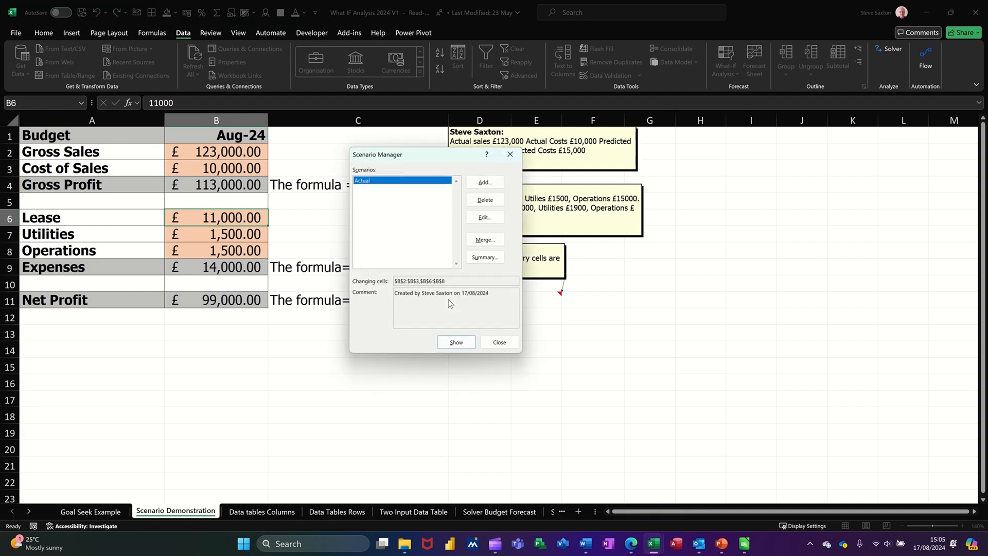
Add a second scenario named Predicted with the same changing cells, B2:B3 and B6:B8.
left_click(484, 183)
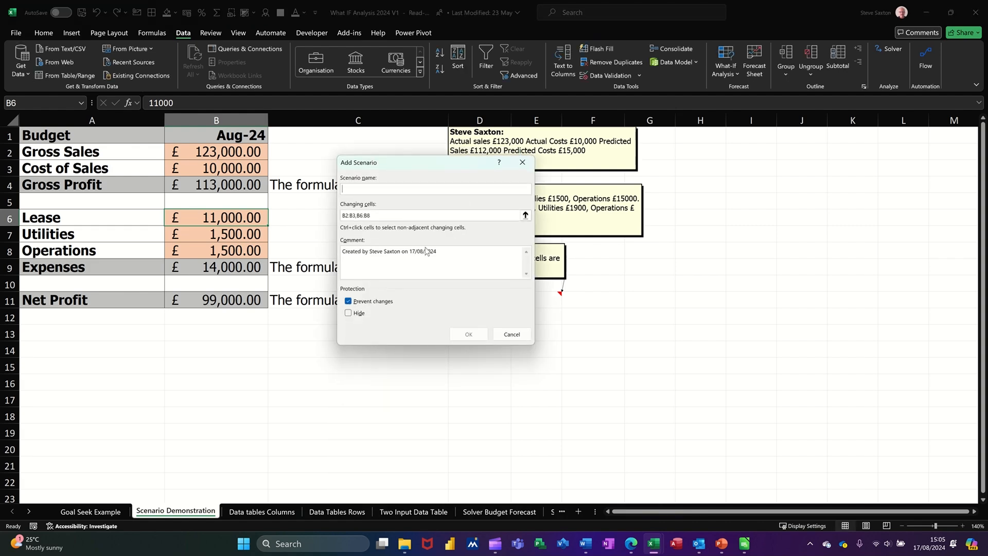
type("Predicted")
left_click(468, 334)
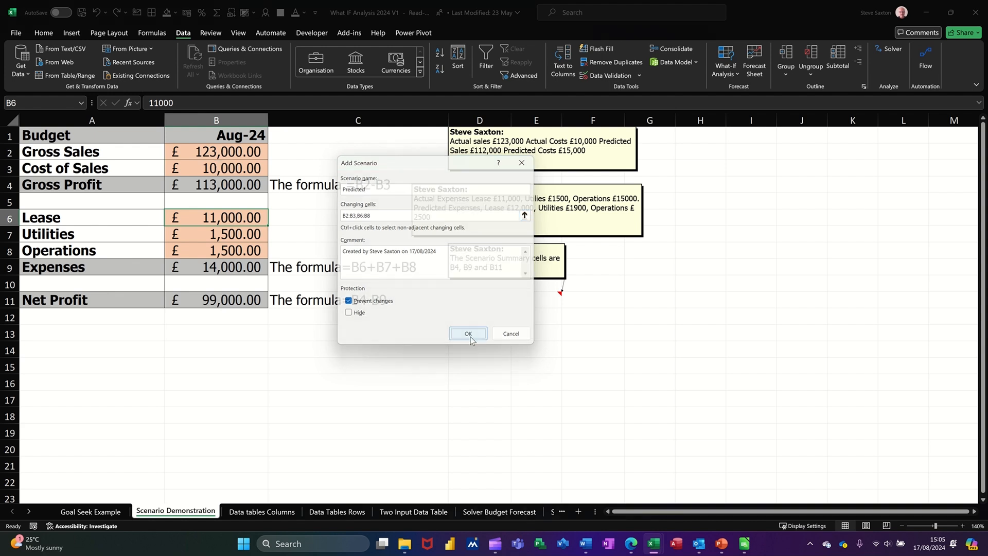
left_click_drag(439, 197, 550, 262)
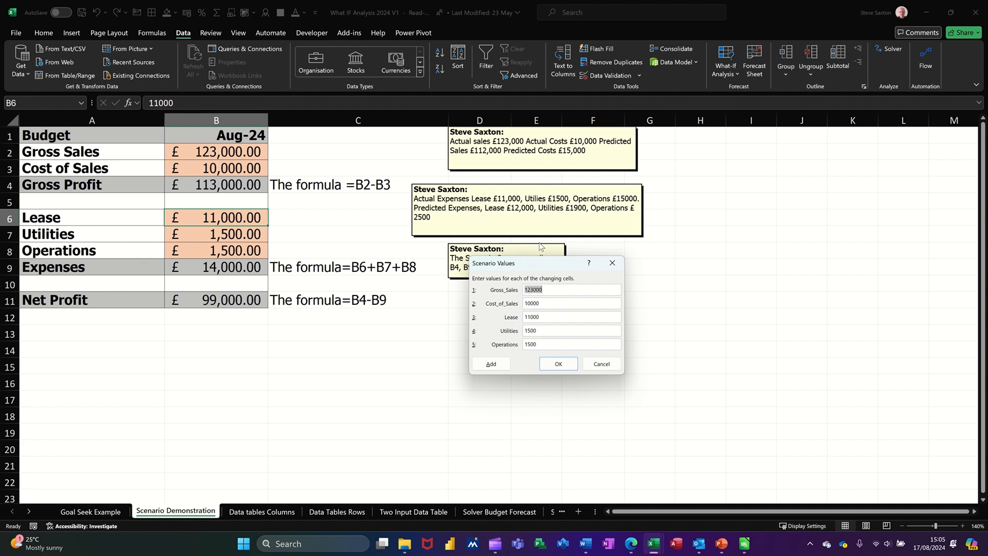
Set the Predicted scenario's values to Gross_Sales 112000, Cost_of_Sales 15000, Lease 12000, Utilities 1900 and Operations 2500.
type("1")
left_click_drag(561, 303, 512, 307)
type("15000")
left_click_drag(557, 314, 492, 319)
type("1")
key("Tab")
type("1900")
key("Tab")
type("2500")
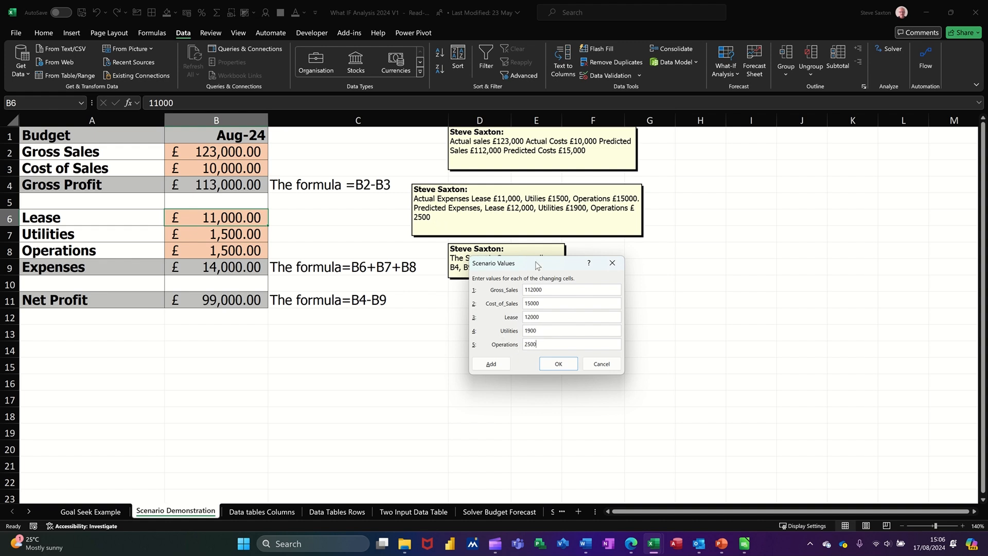
left_click(556, 364)
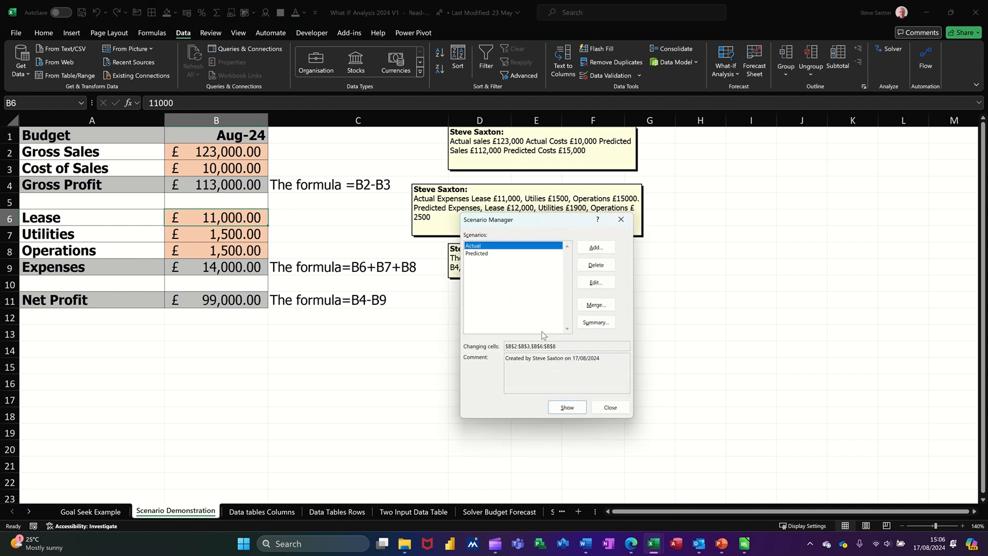
Show the Predicted scenario in the budget to compare its figures, and switch back to the Actual scenario.
left_click_drag(512, 218, 407, 153)
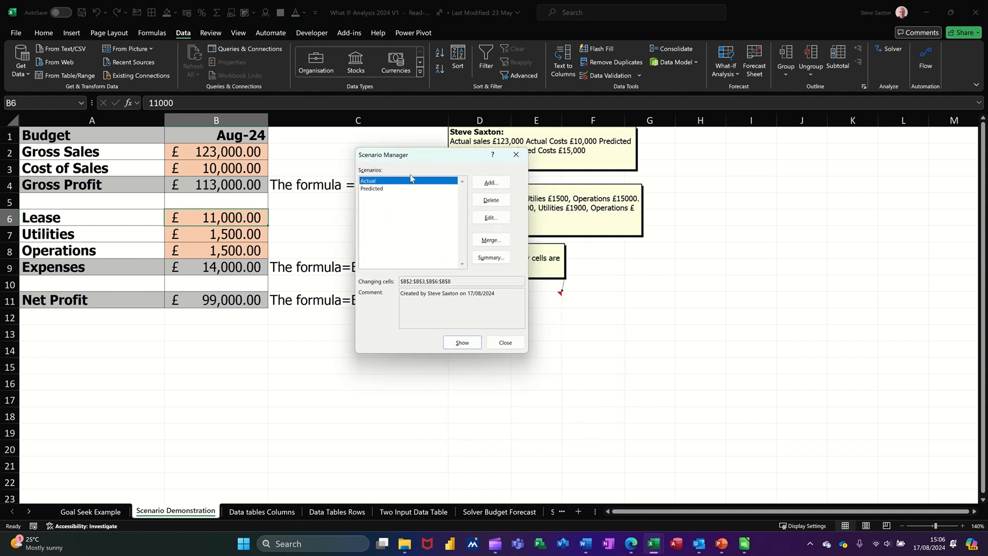
left_click(380, 188)
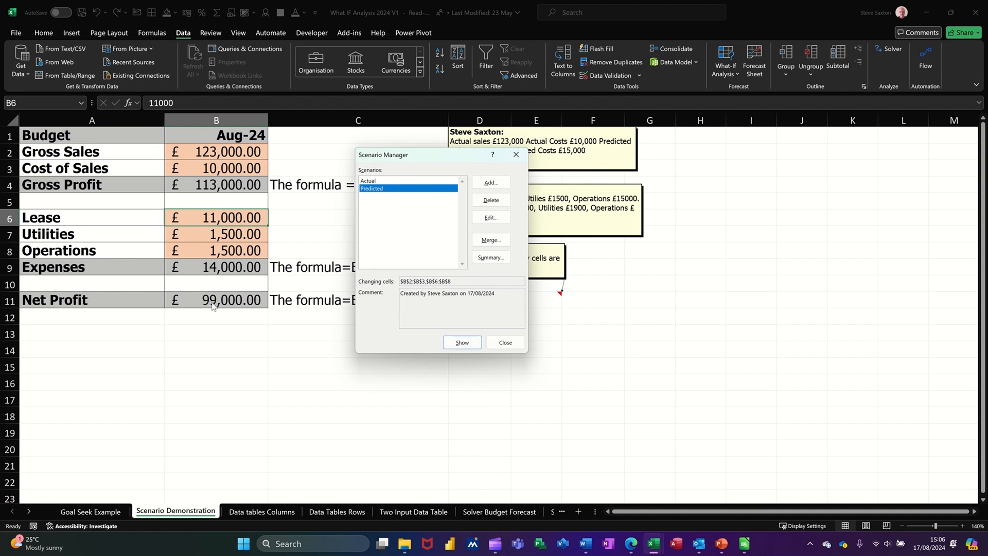
left_click(460, 342)
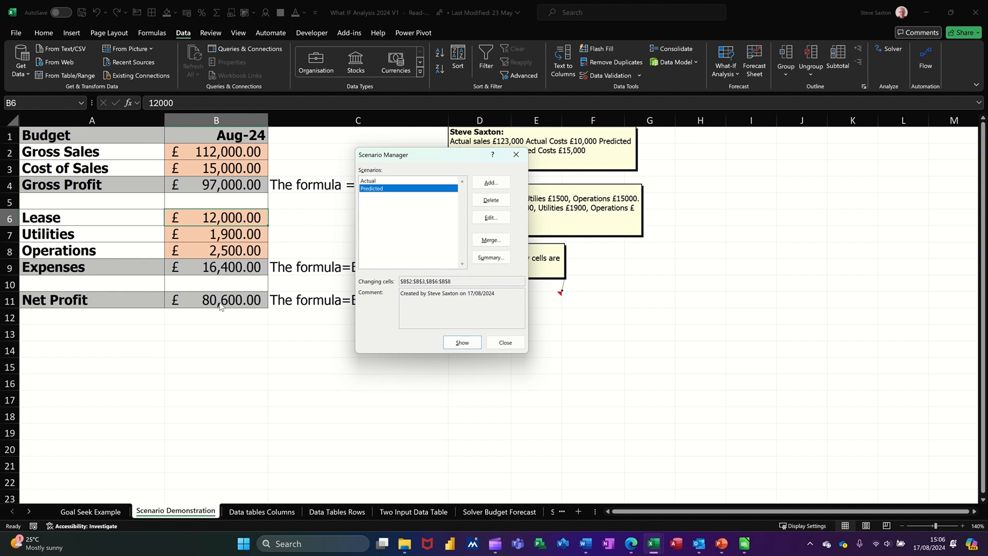
left_click(374, 181)
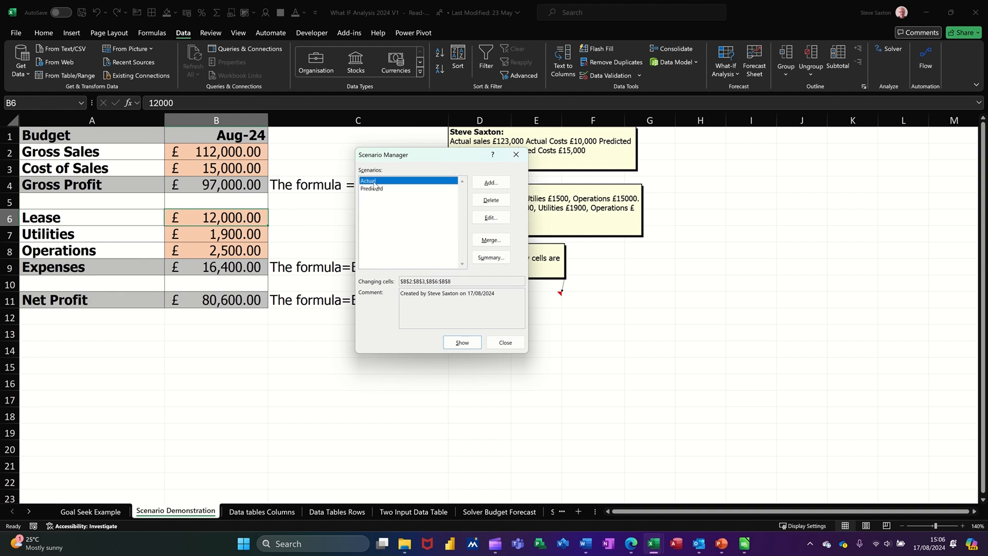
left_click(454, 343)
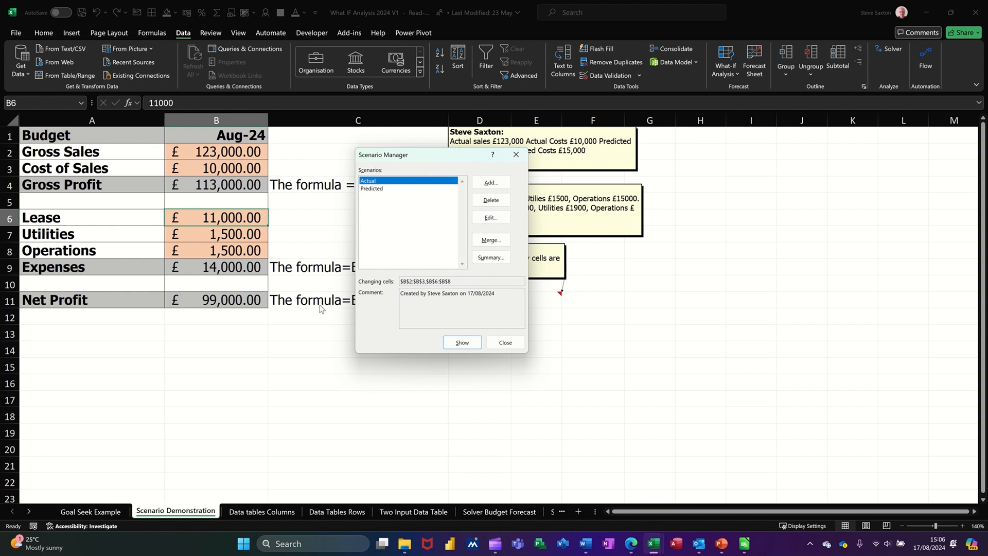
Generate a Scenario Summary report with the Net Profit cell B11 as the result cell.
left_click(487, 258)
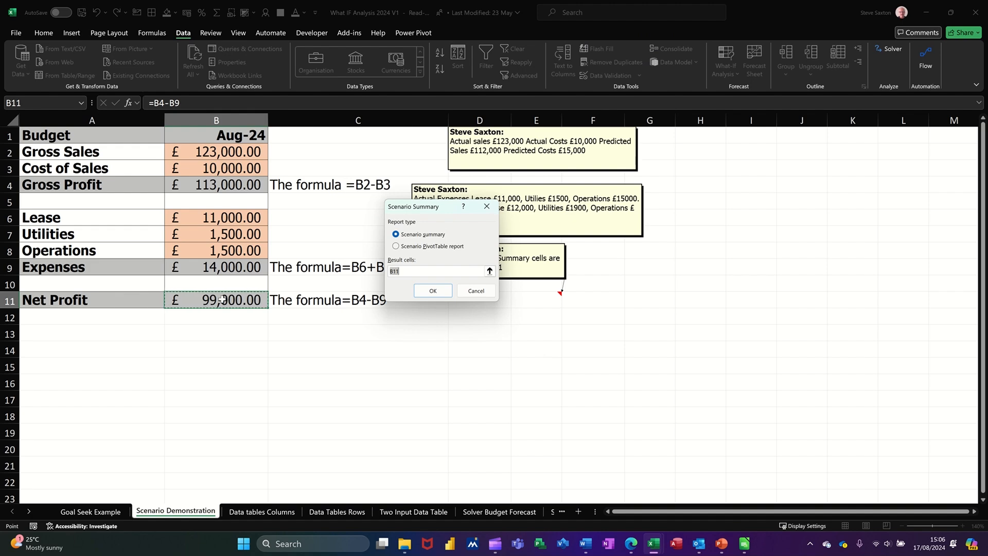
left_click(430, 292)
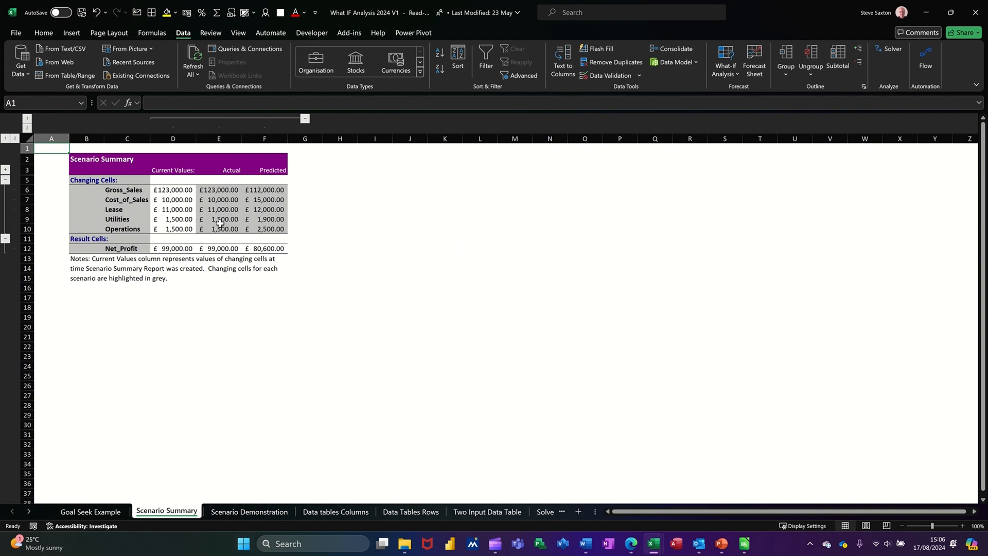
left_click(231, 170)
left_click(281, 166)
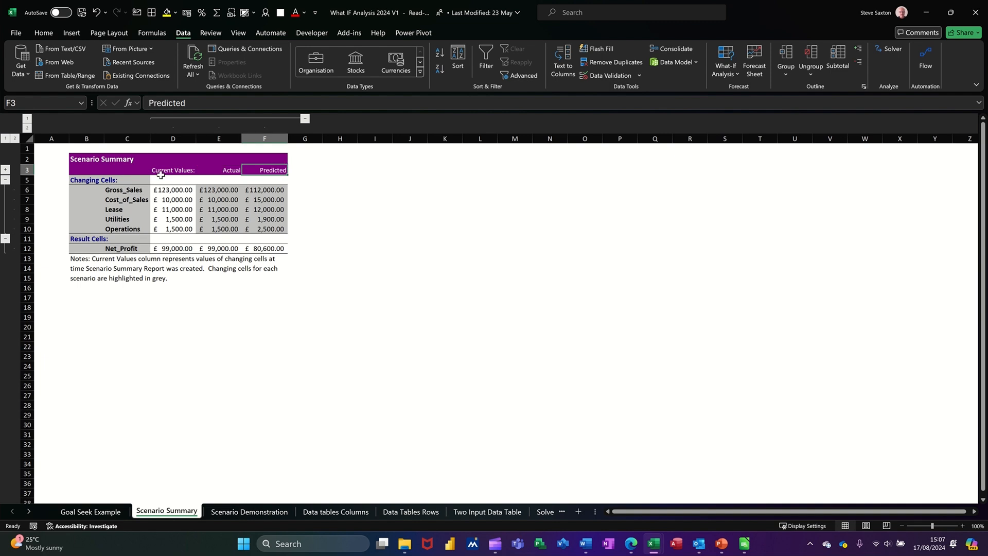
Delete the Current Values column D from the Scenario Summary report.
left_click(173, 139)
right_click(174, 140)
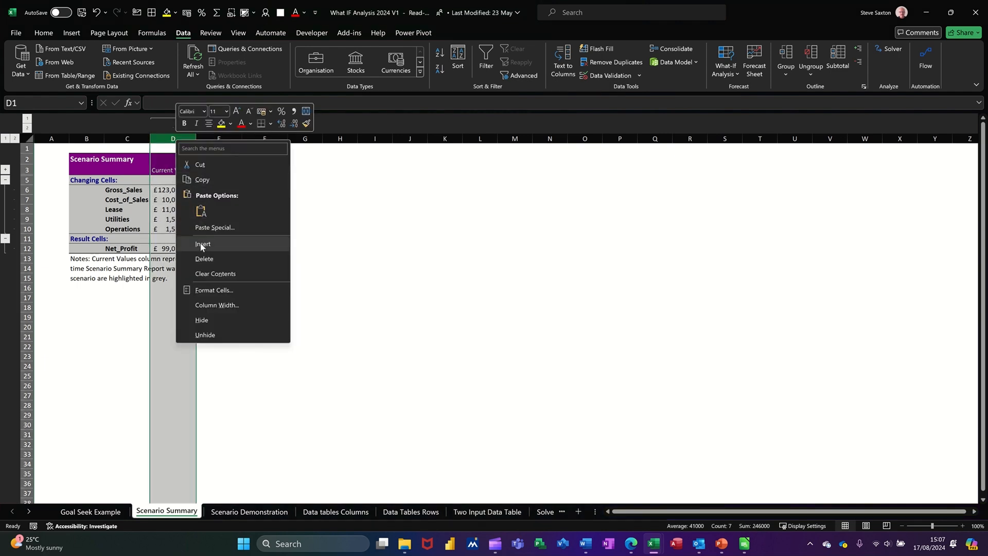
left_click(204, 258)
left_click(160, 207)
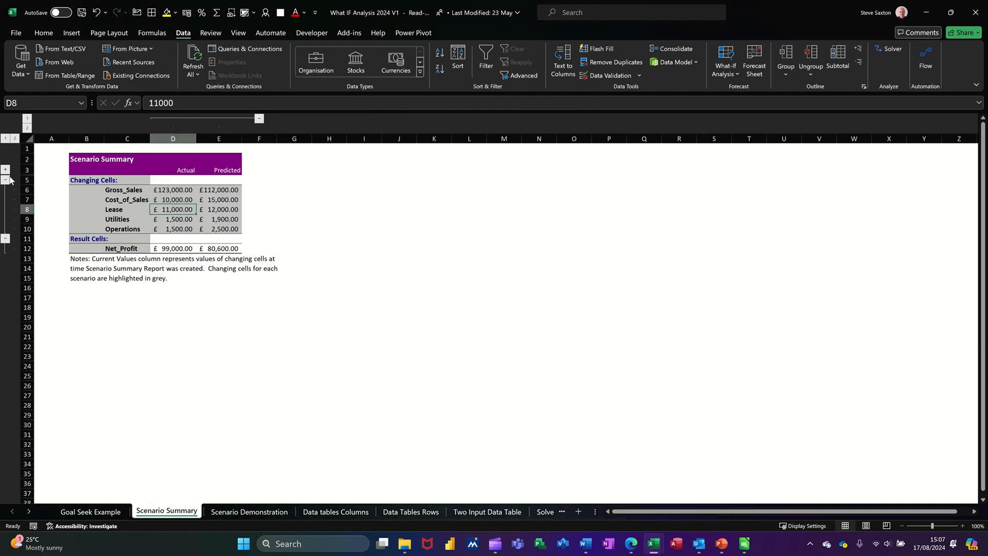
Collapse the Result Cells group in the Scenario Summary report and switch to the Data tables Columns sheet.
left_click(6, 238)
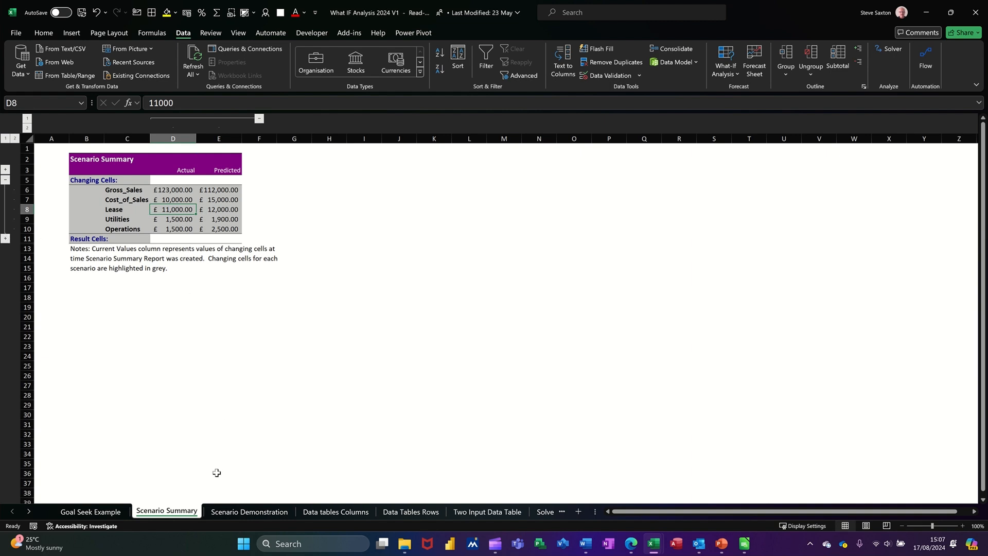
left_click(339, 512)
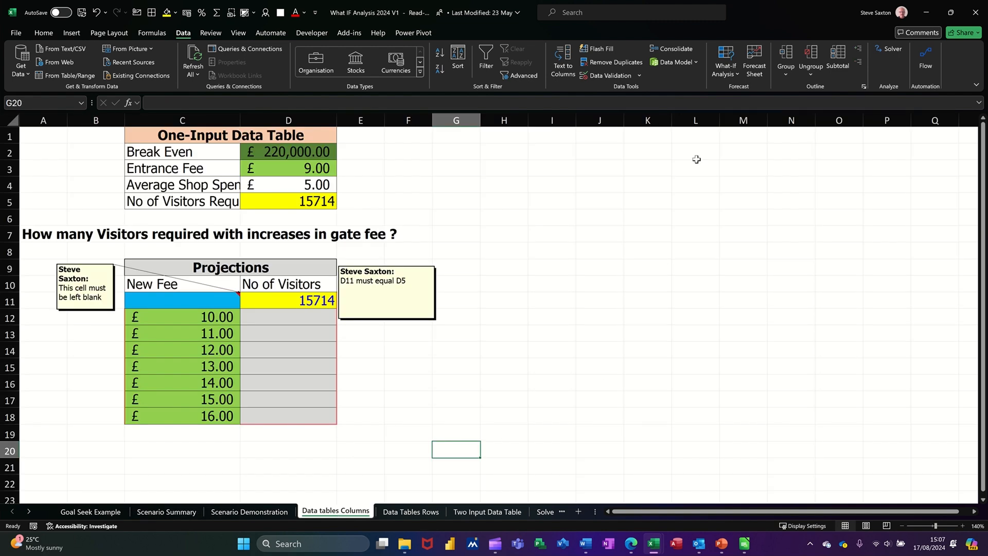
Examine the one-input table's break-even inputs, the visitor formula in D5, the new fee list, blank cell C11 and linked cell D11.
left_click(726, 75)
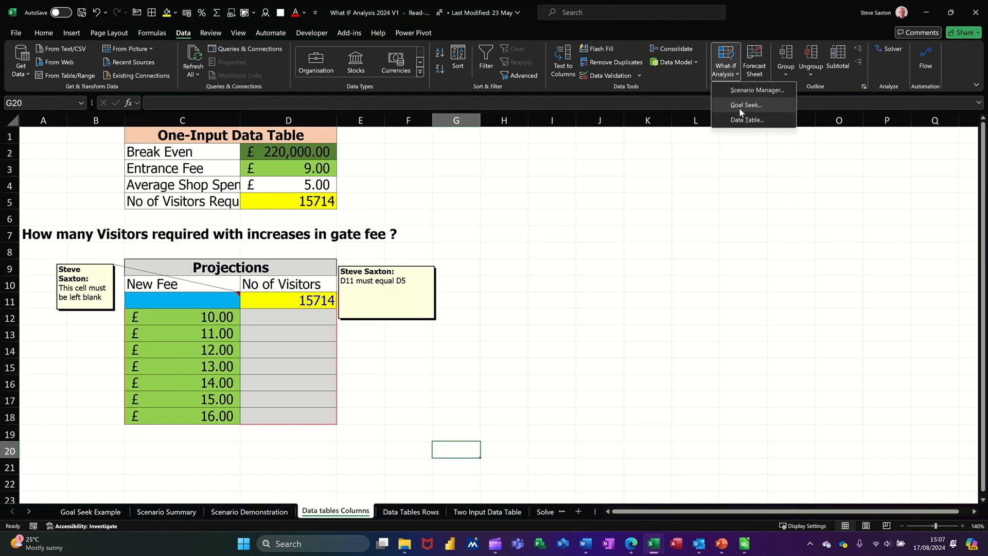
left_click(294, 381)
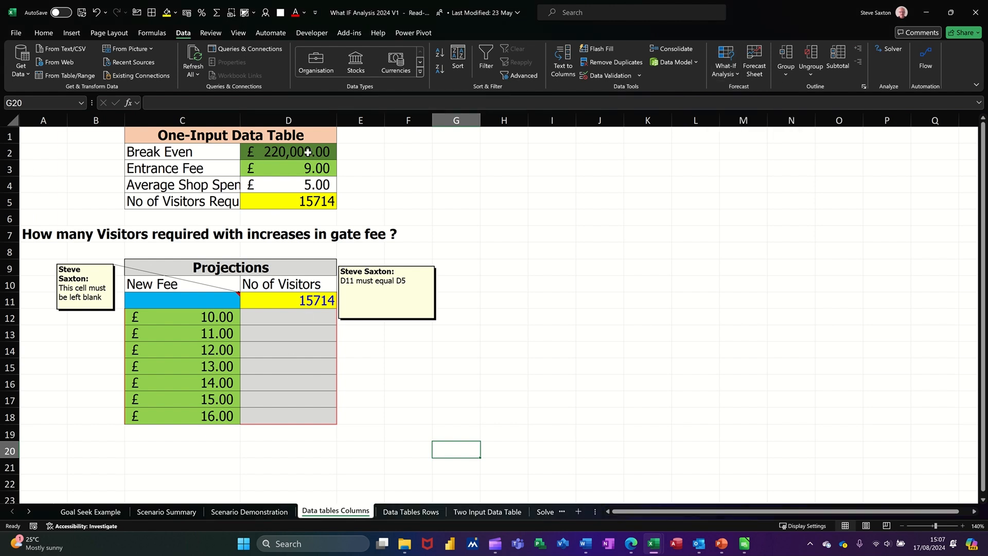
left_click(289, 155)
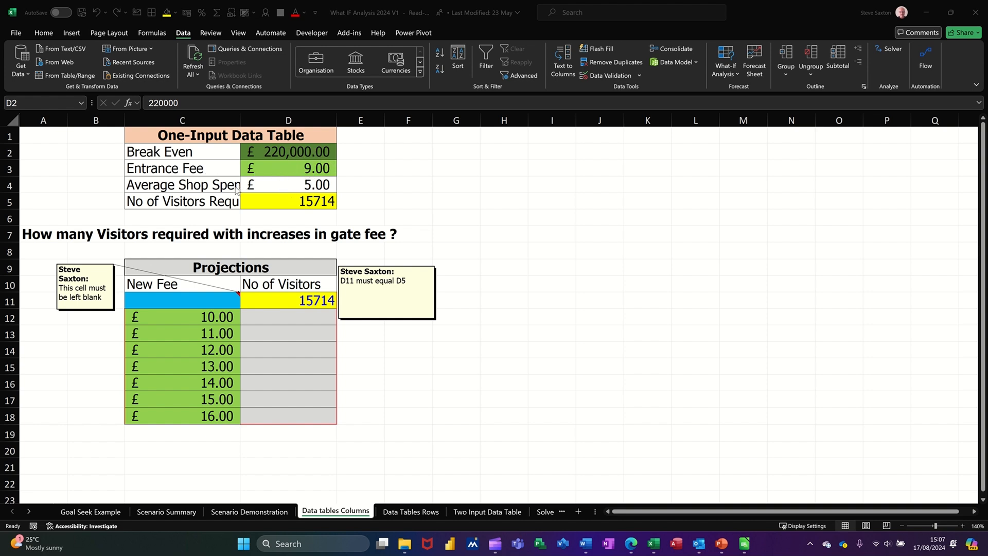
left_click(291, 204)
left_click(291, 204)
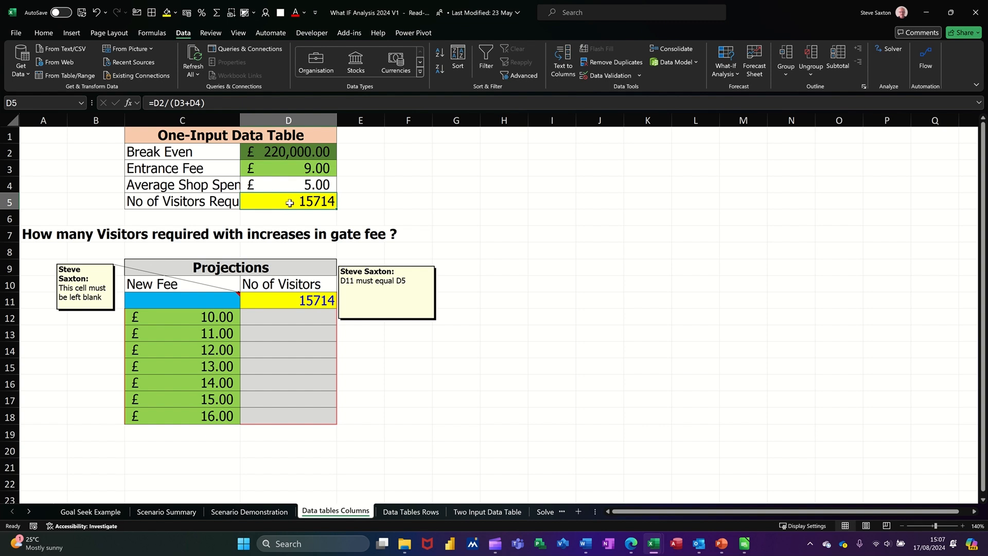
left_click(188, 317)
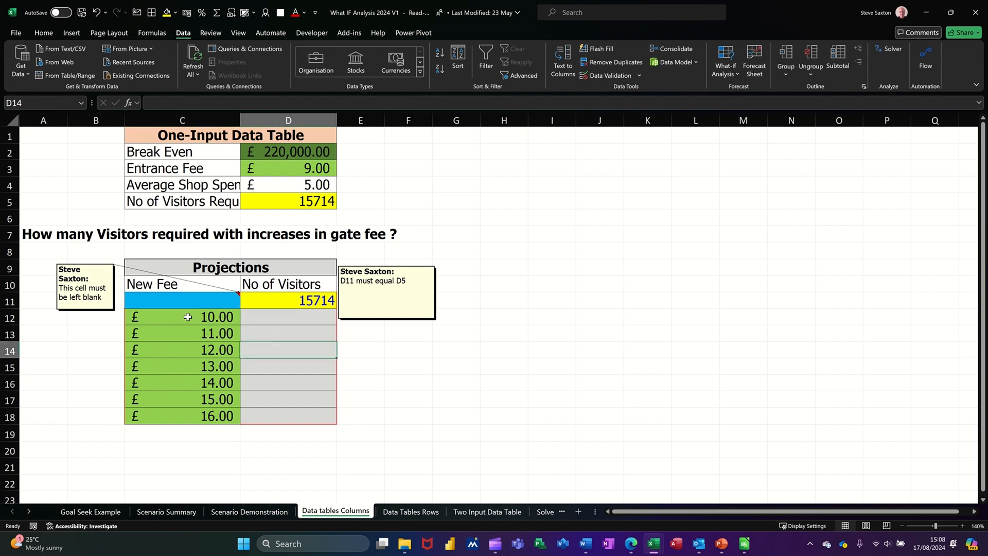
left_click_drag(187, 317, 187, 416)
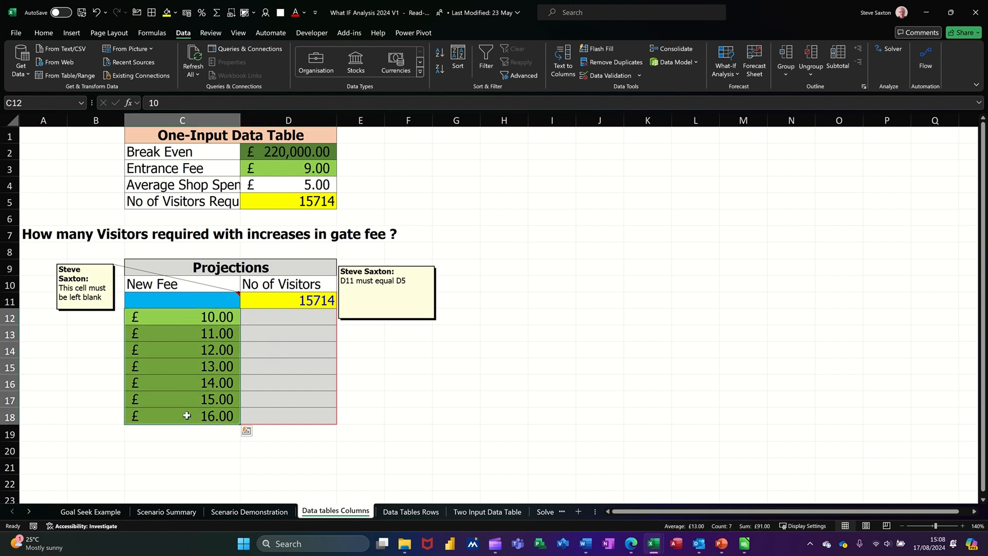
left_click(276, 319)
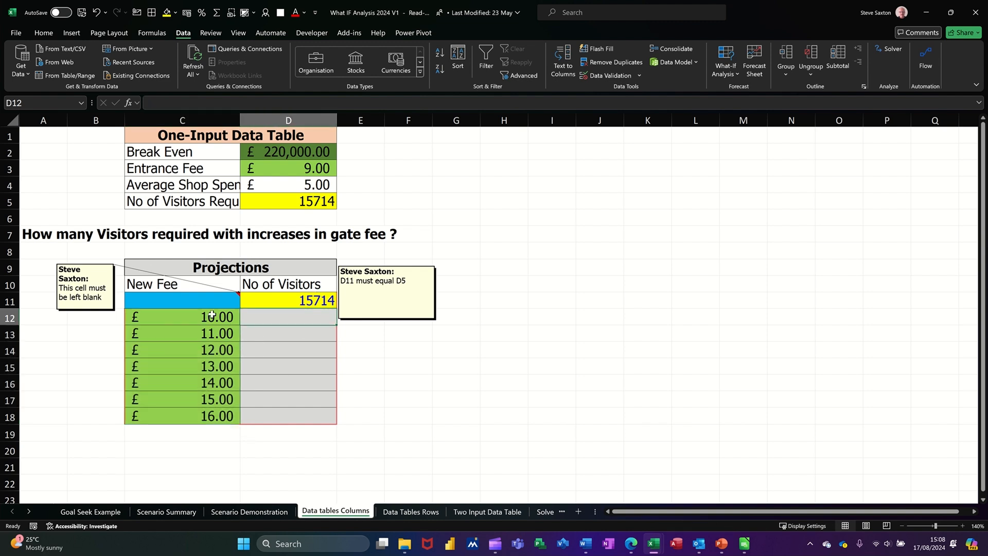
left_click(174, 298)
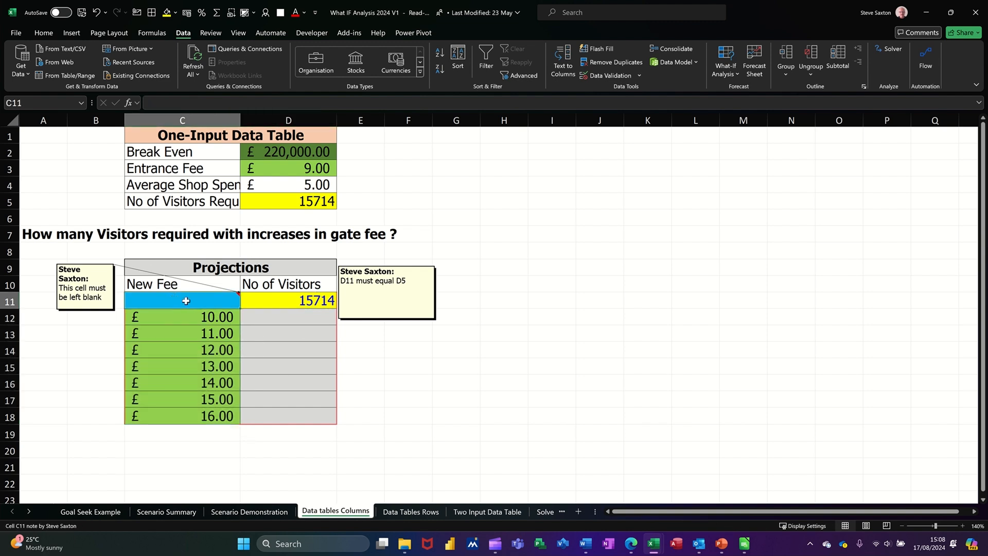
left_click(285, 300)
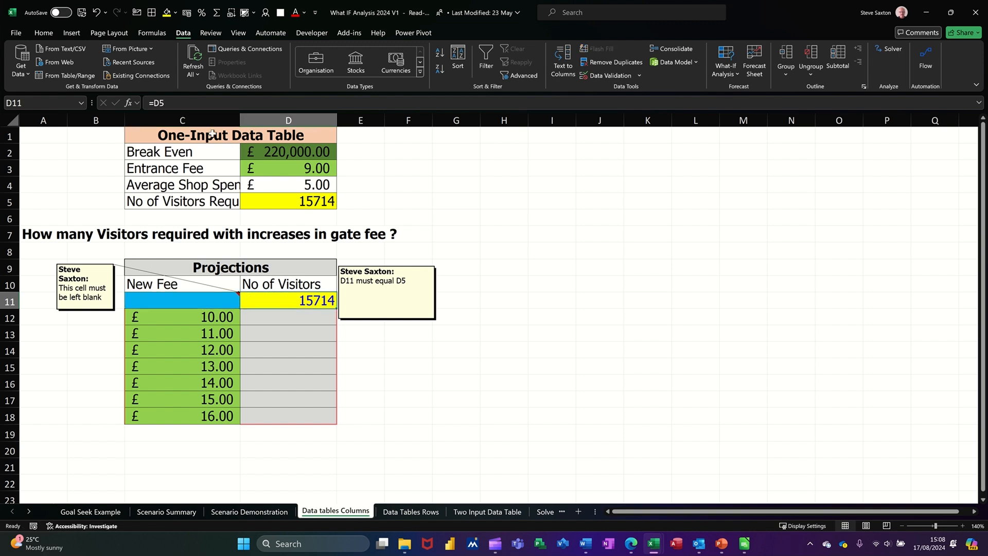
left_click(294, 206)
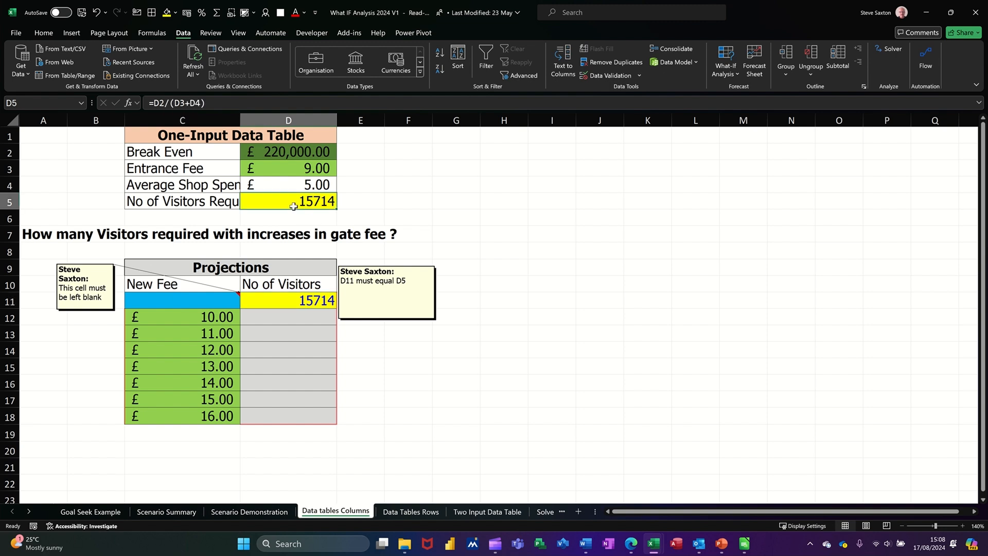
left_click(286, 303)
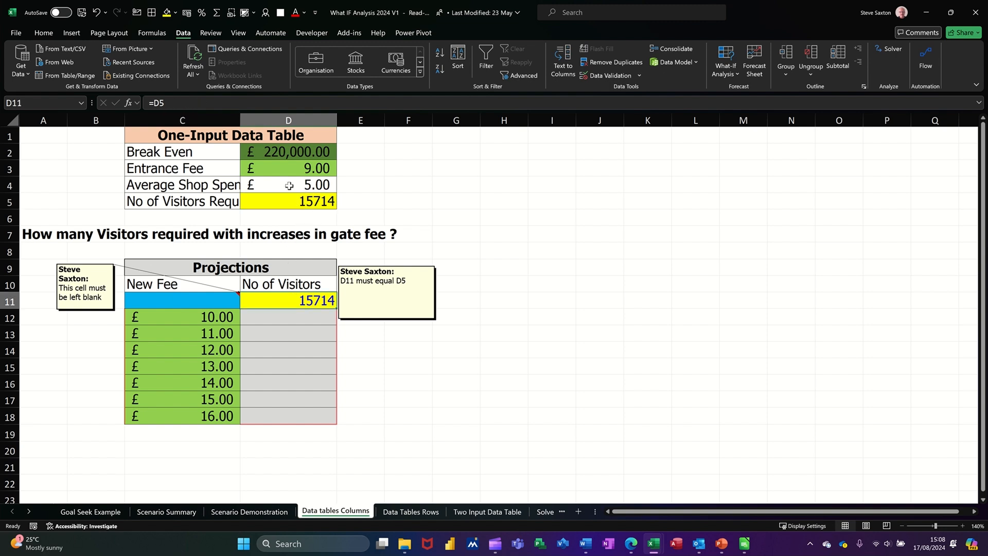
Create a one-input data table over C11:D18 using the Entrance Fee cell D3 as the column input cell.
left_click_drag(183, 301, 291, 416)
left_click(726, 72)
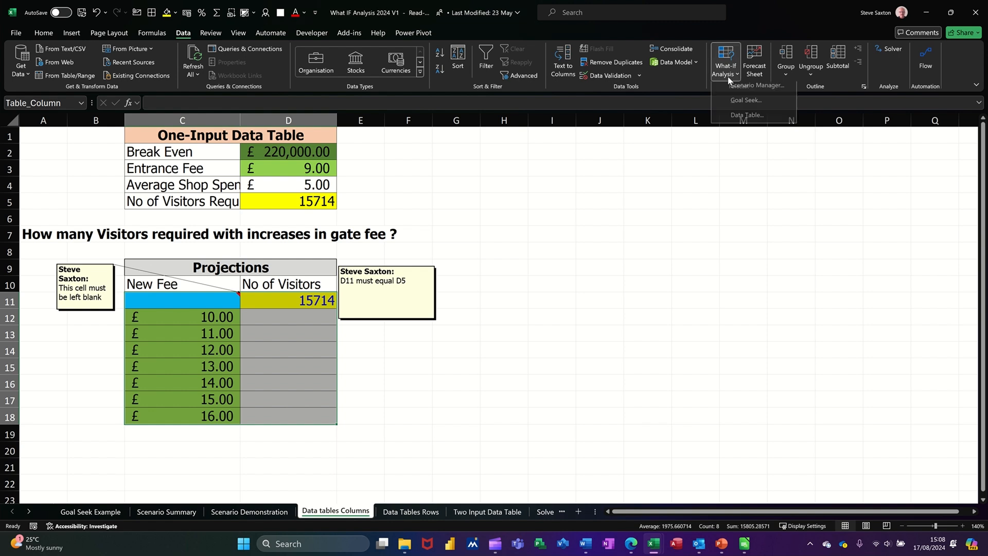
left_click(737, 120)
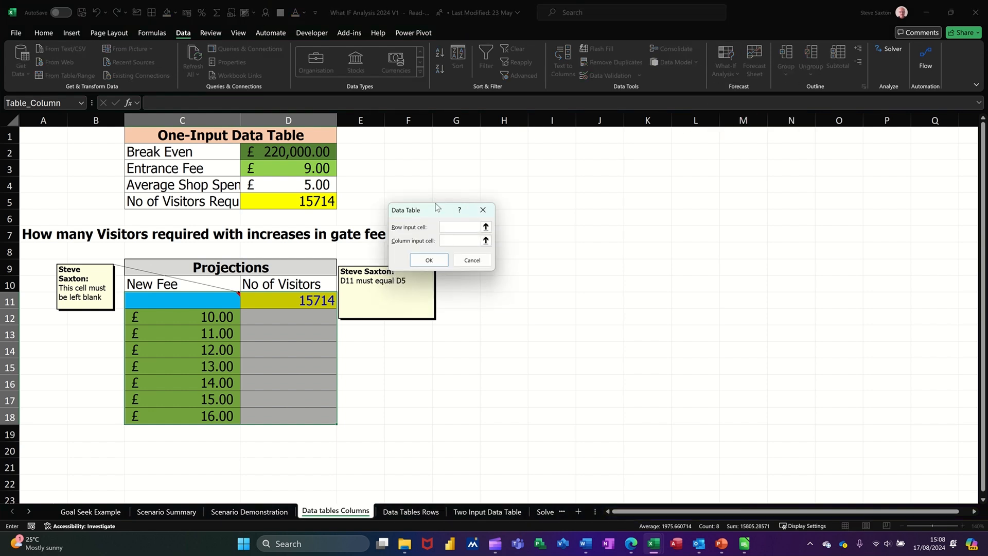
left_click_drag(435, 207, 420, 147)
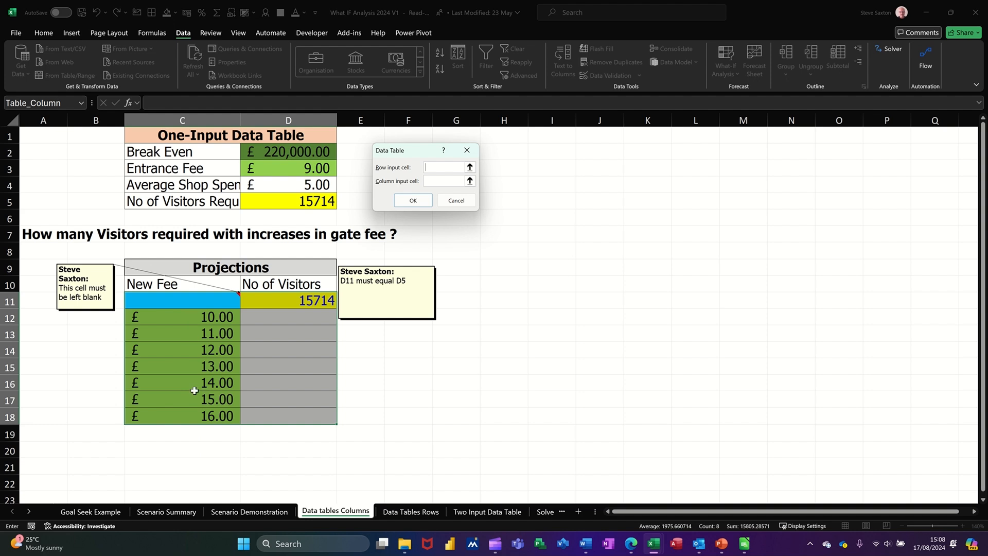
left_click(441, 182)
left_click(287, 169)
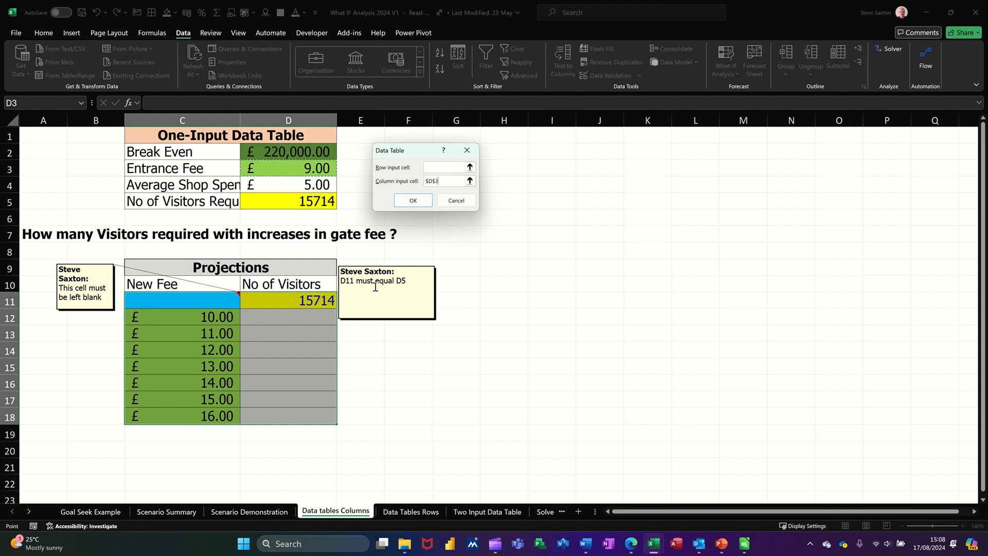
left_click(412, 202)
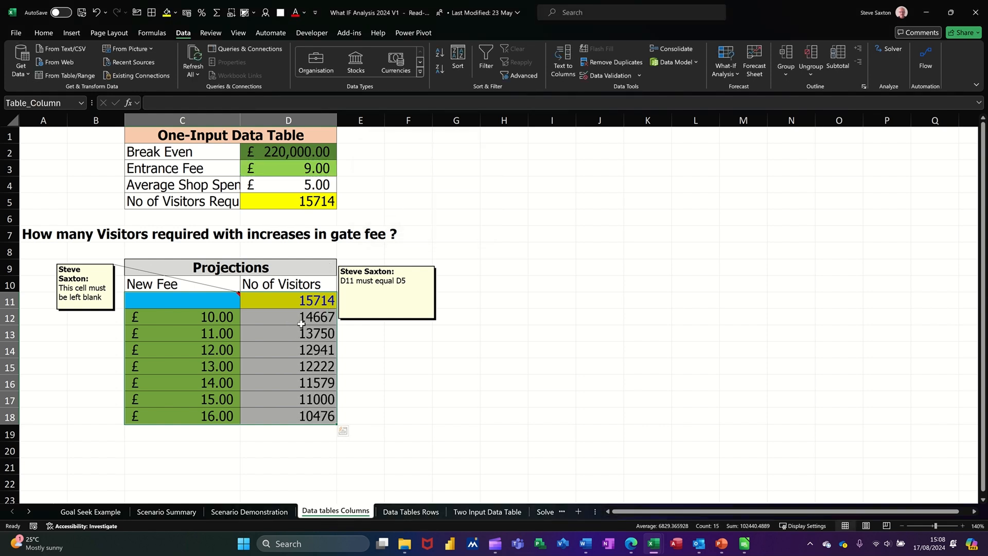
Set the first projected fee in C12 to 20 and check the recalculated visitor cell D12 and its formula.
left_click(215, 320)
type("20")
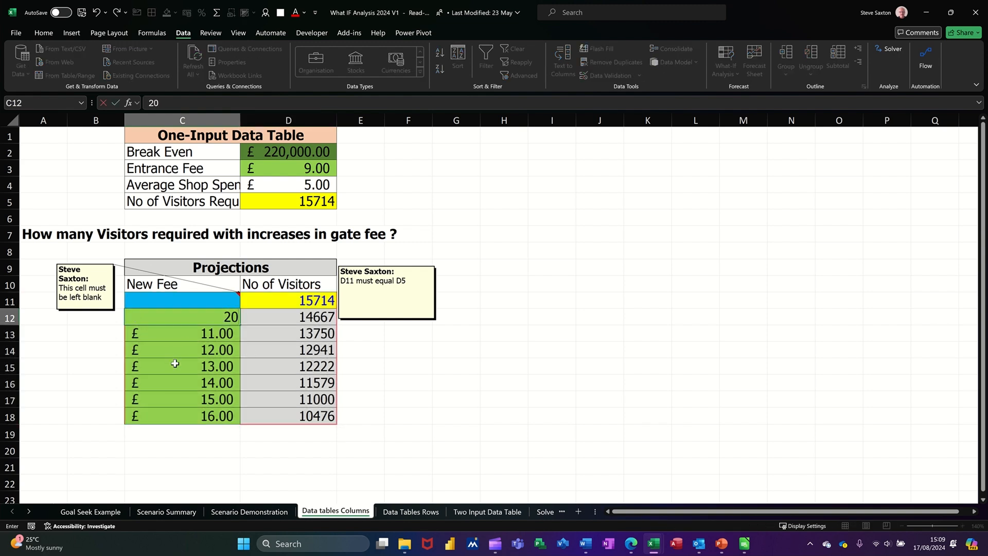
key("Return")
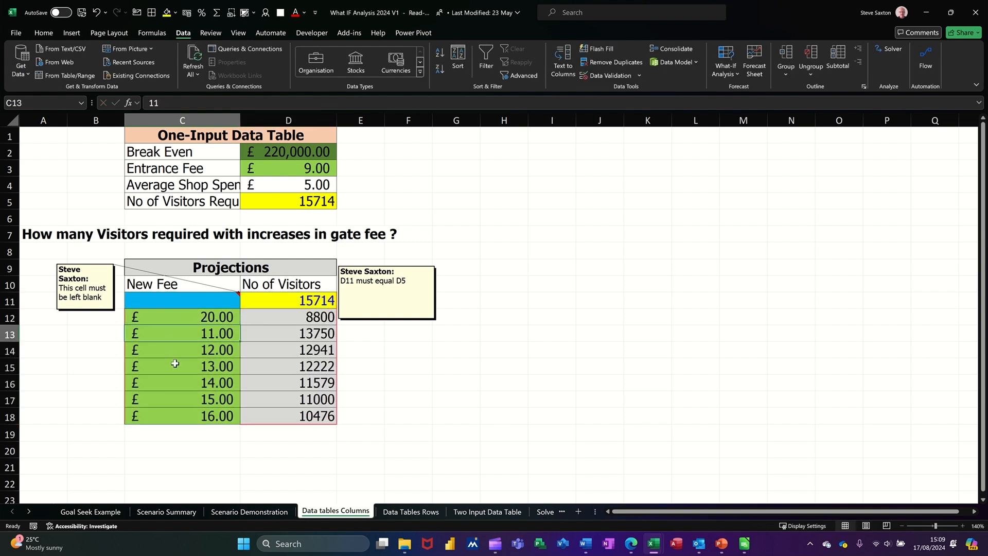
left_click(202, 320)
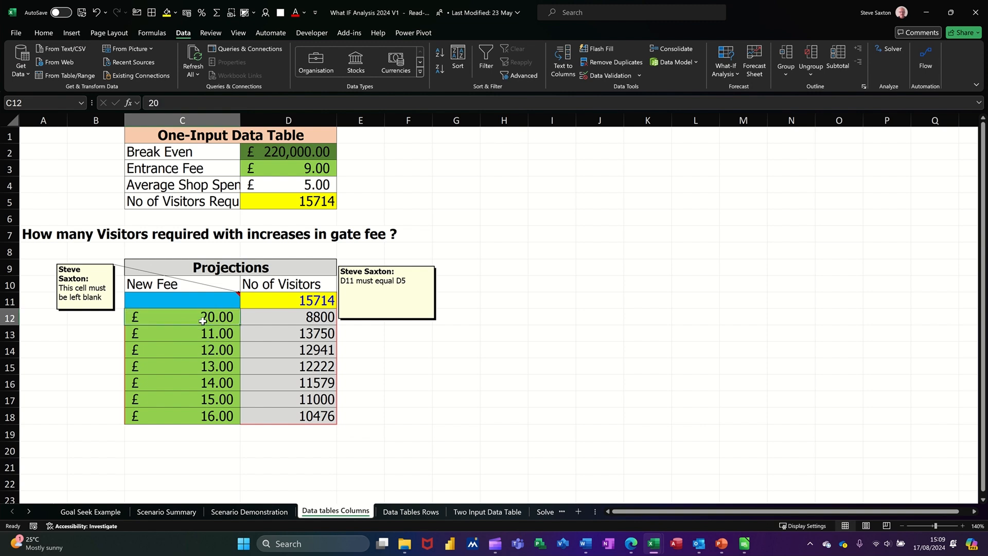
left_click(279, 315)
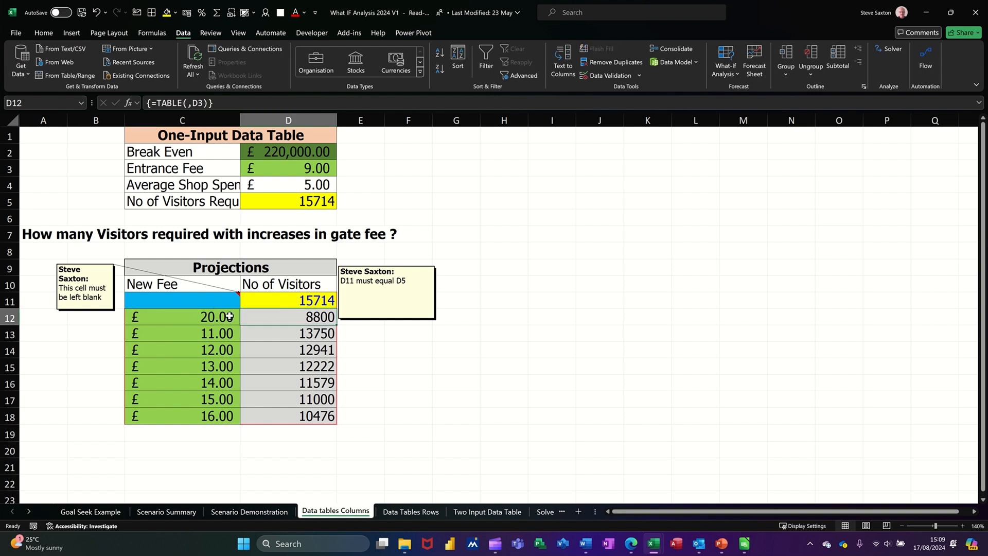
left_click(213, 319)
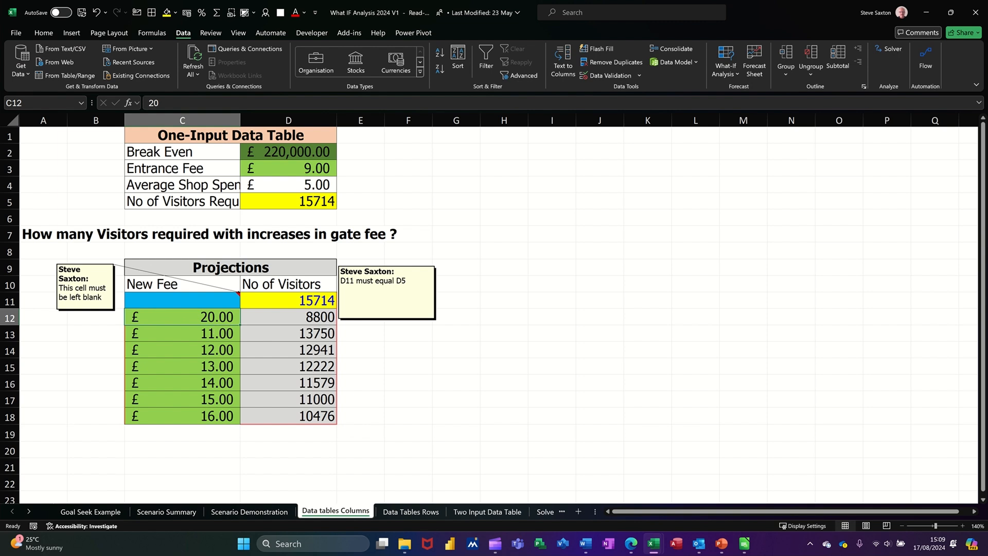
Open the Data Tables Rows sheet and examine the projection range D4:K5 and how D5 links to B6.
left_click(396, 511)
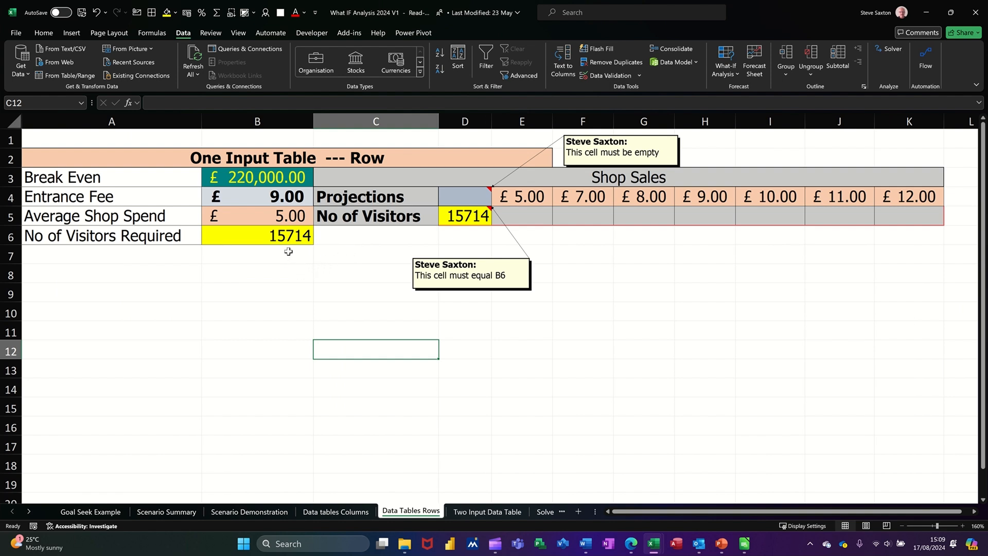
left_click_drag(466, 200, 931, 214)
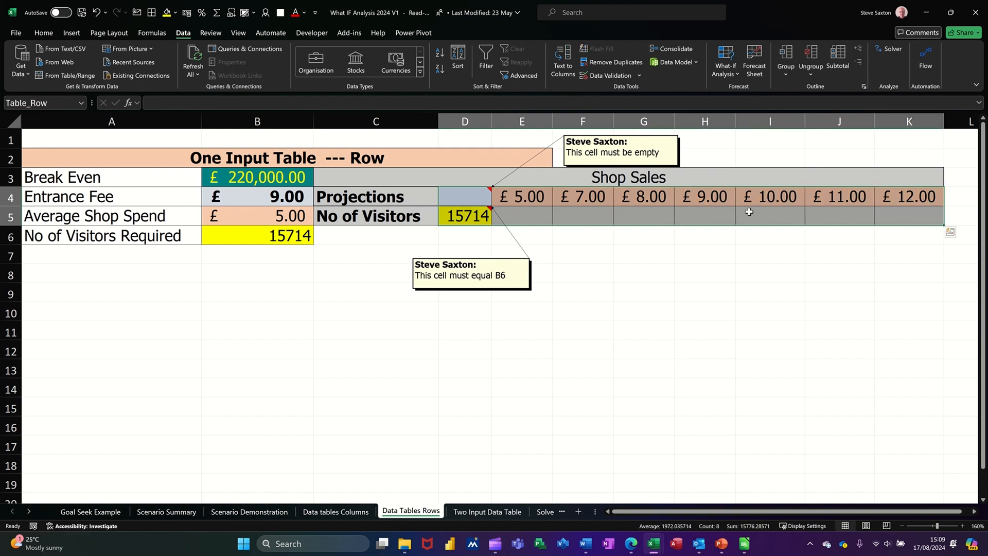
left_click(463, 215)
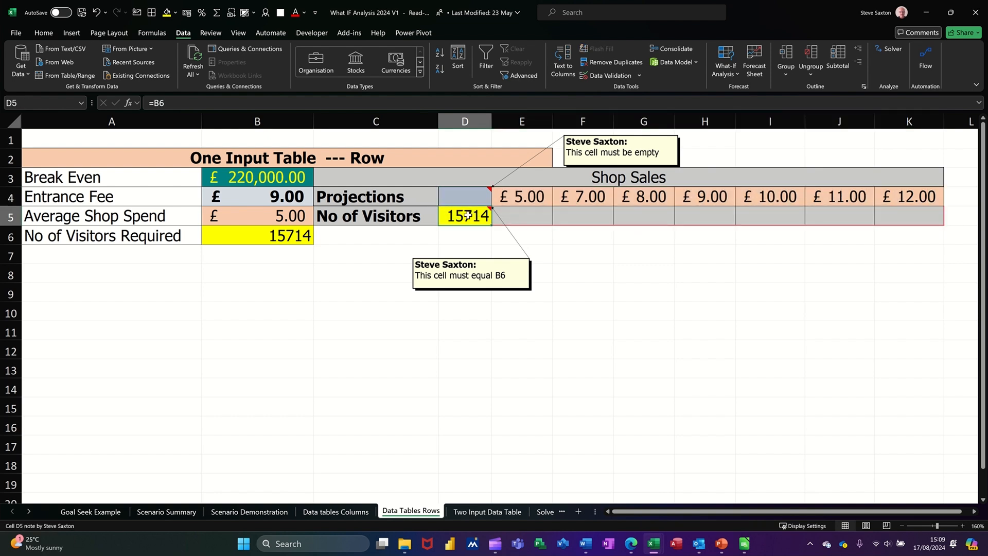
left_click(268, 238)
left_click(469, 218)
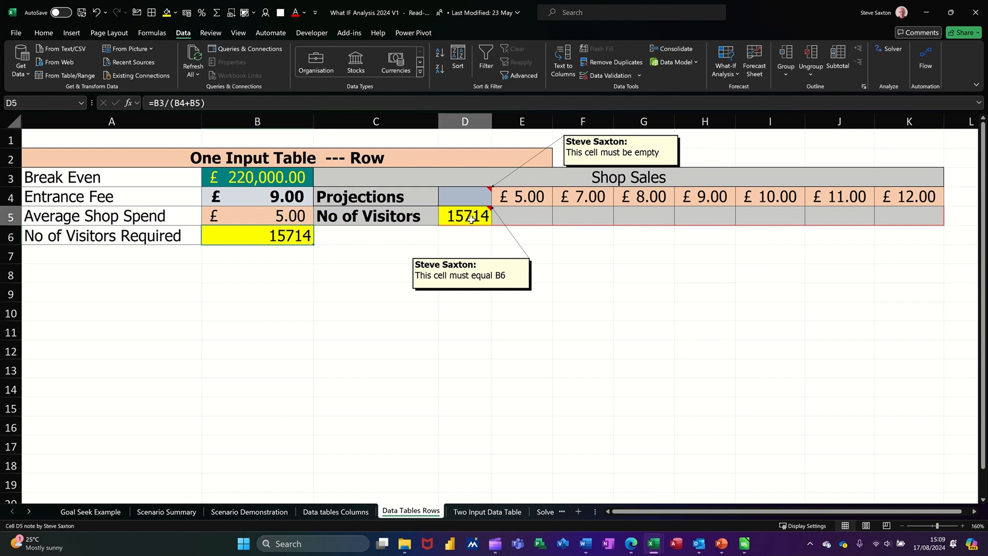
Create a one-input data table over D4:K5 with Average Shop Spend cell B5 as the row input cell, and autofit all columns.
left_click_drag(461, 198, 886, 220)
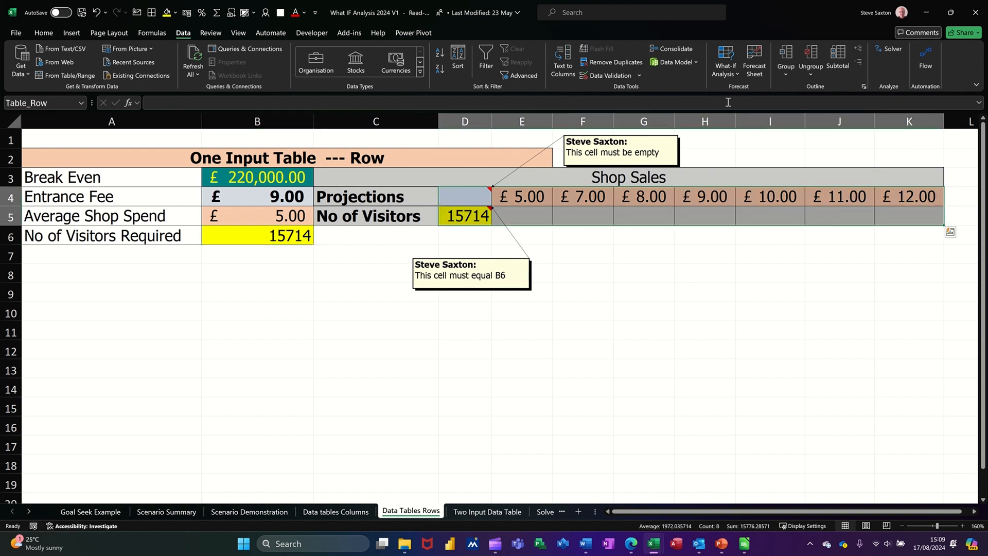
left_click(728, 78)
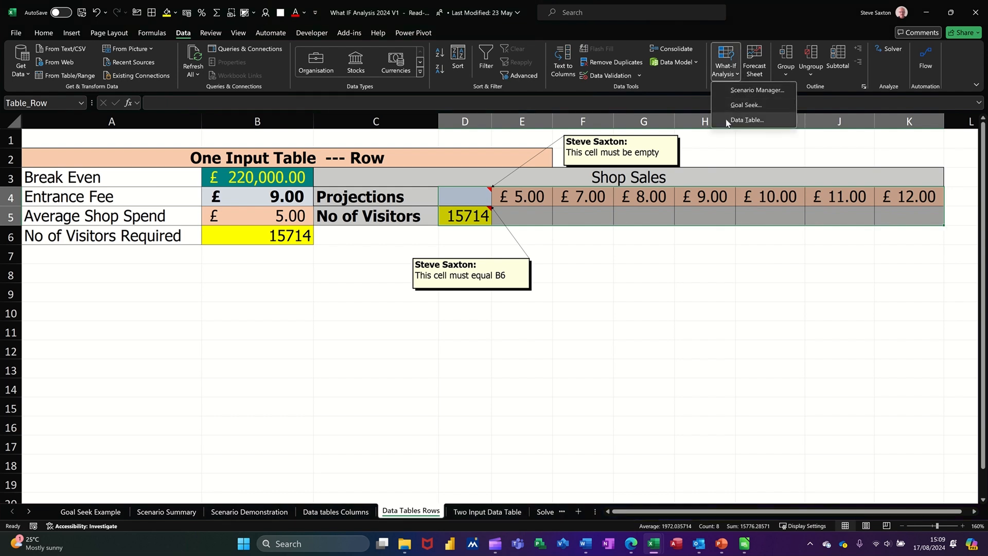
left_click(727, 121)
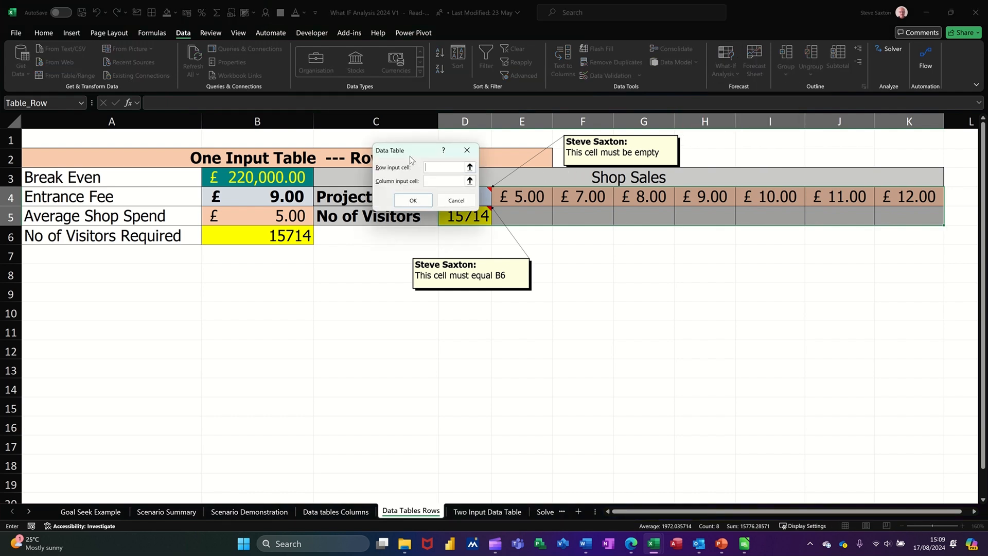
left_click_drag(408, 153, 368, 280)
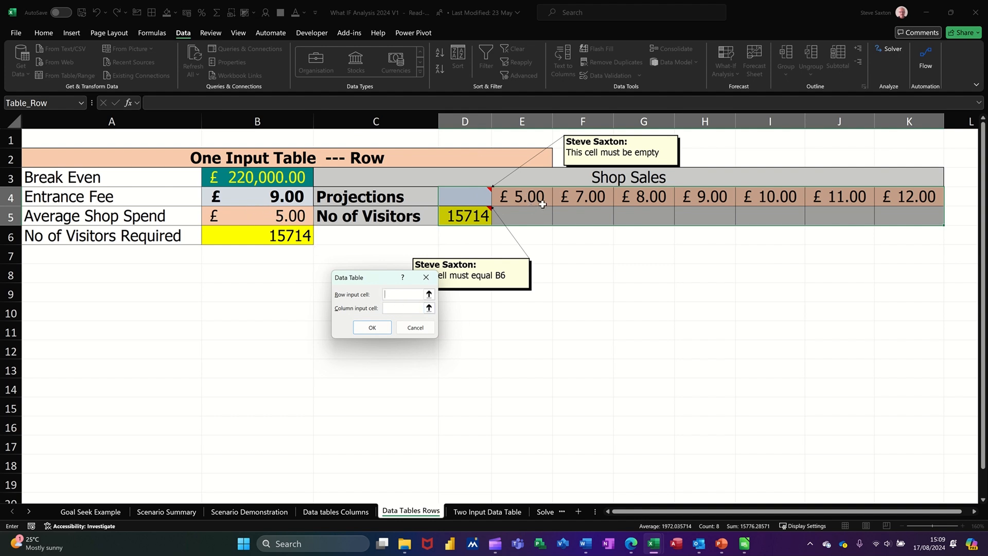
left_click(246, 216)
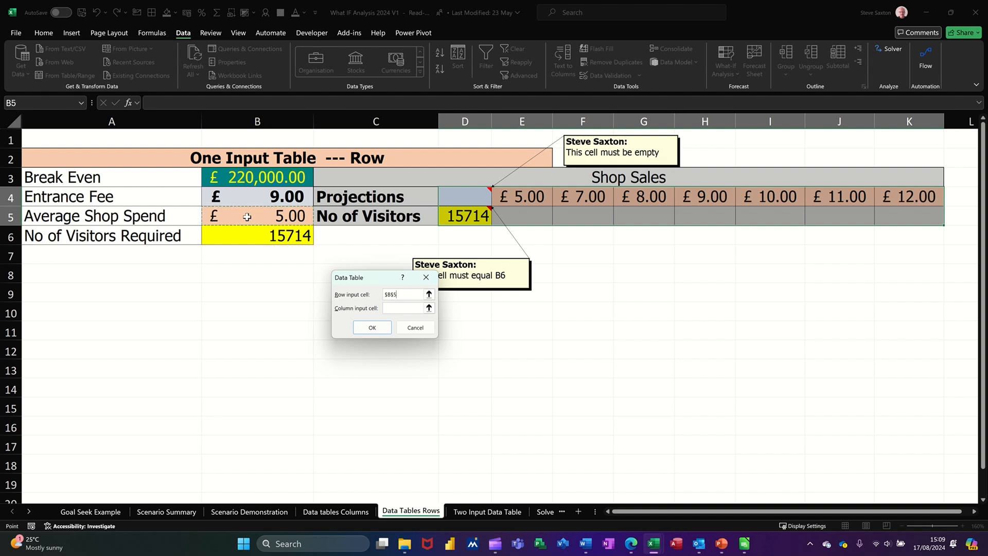
left_click(366, 327)
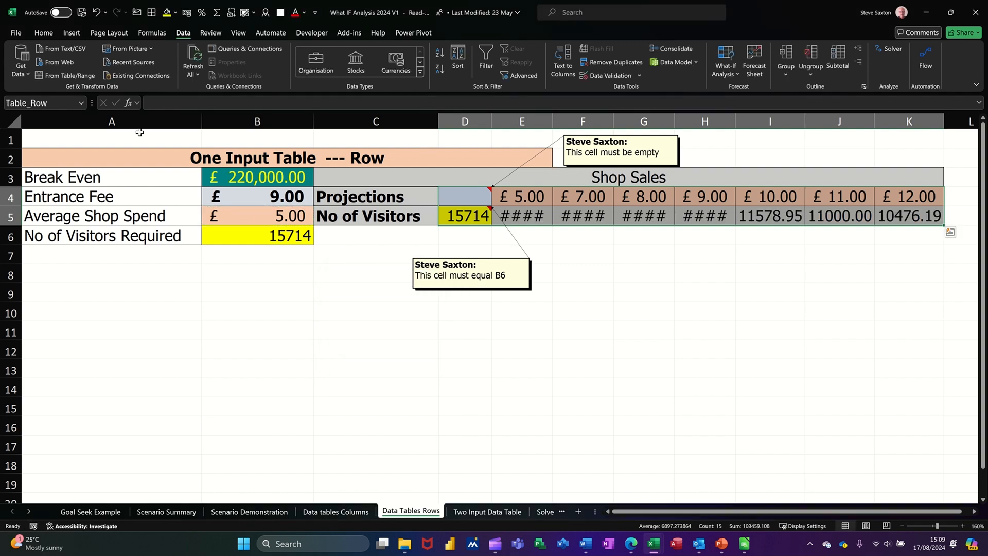
left_click(9, 118)
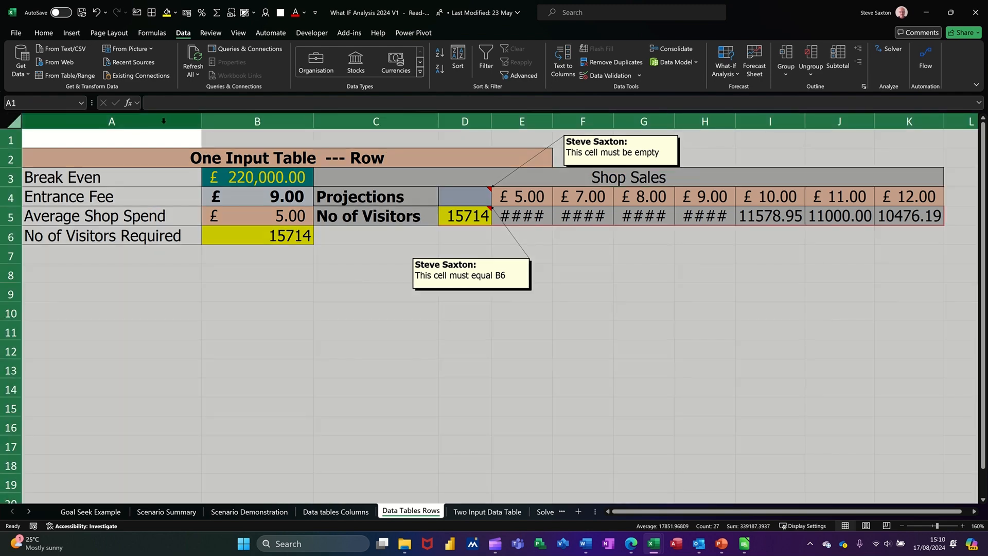
double_click(204, 128)
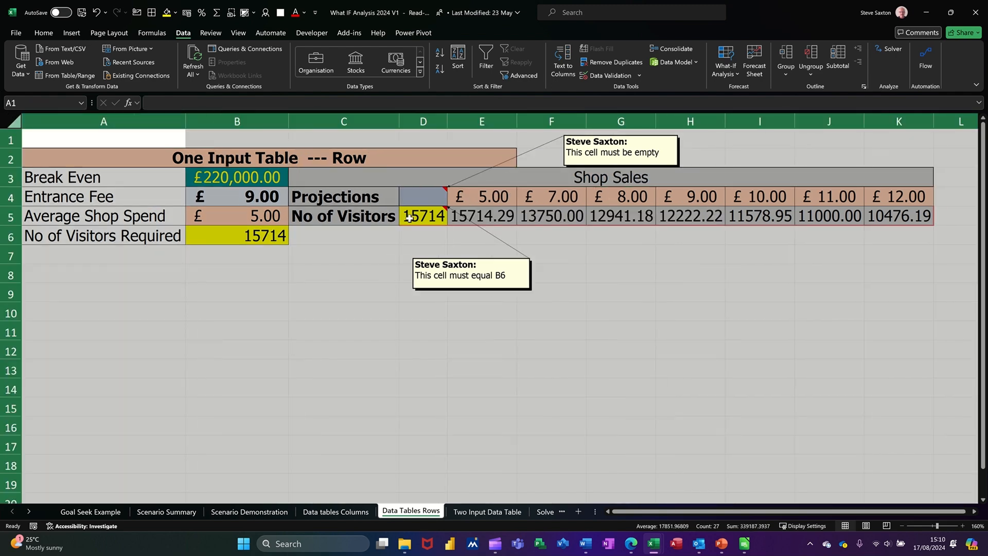
Check the table formula in E5, and open the Two Input Data Table sheet to inspect the corner cell C5's link to B5.
left_click(473, 219)
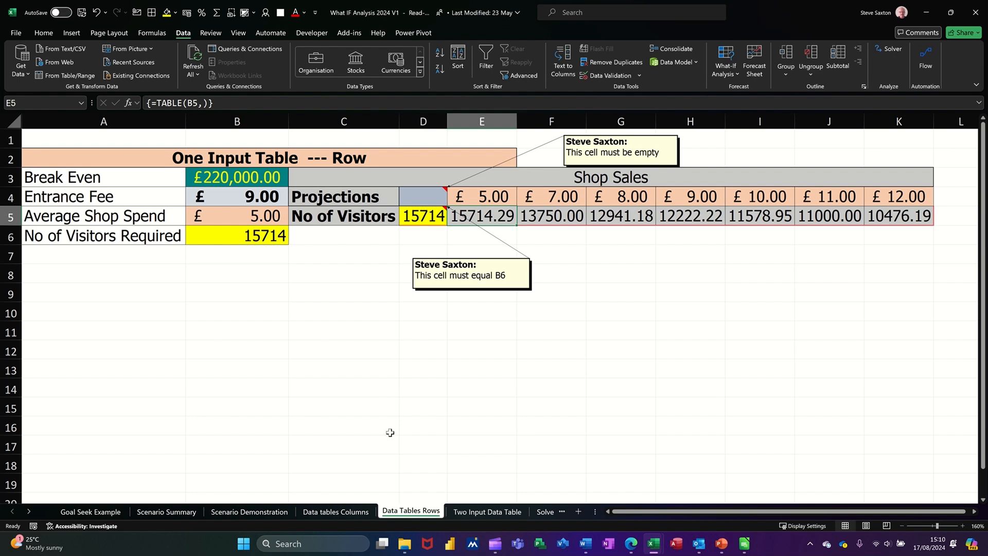
left_click(476, 518)
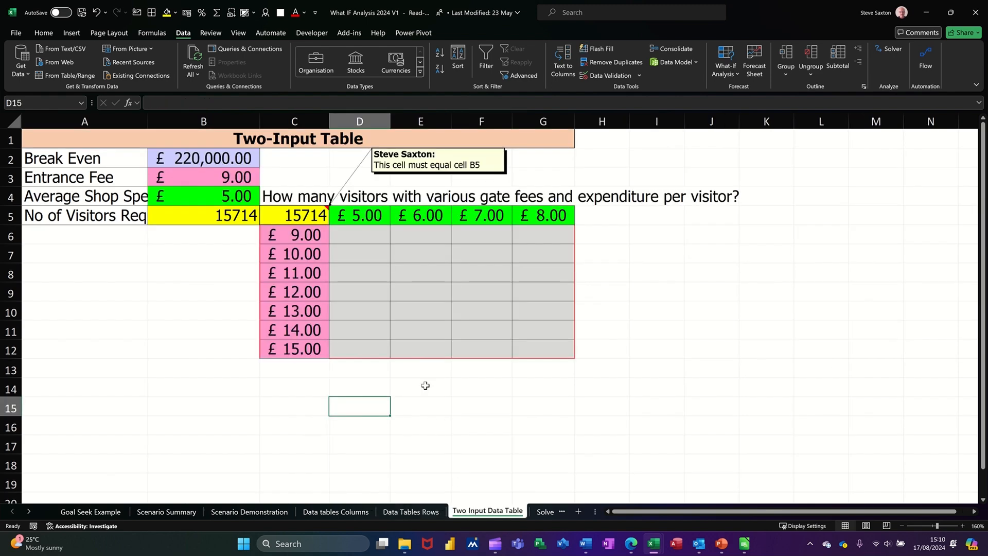
left_click(293, 216)
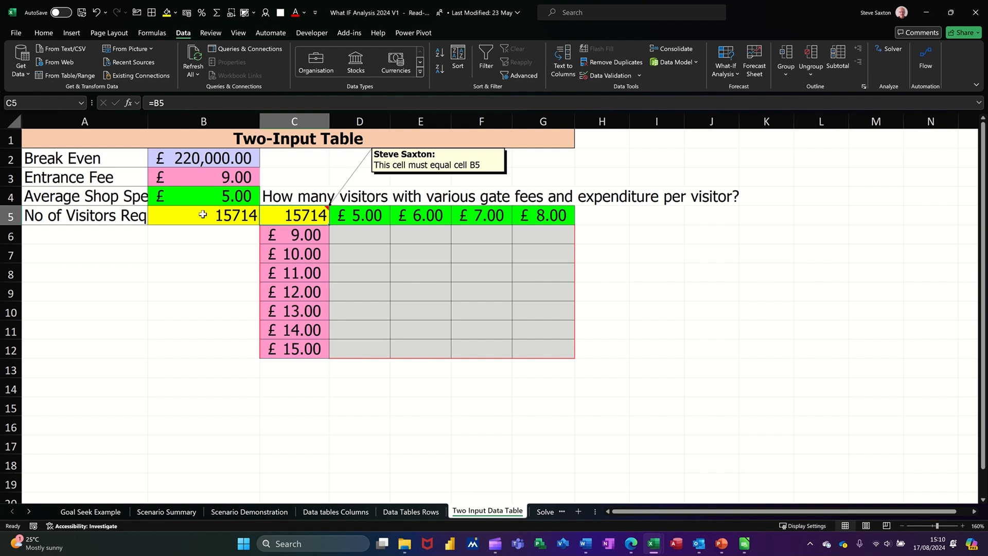
Create a two-input data table over C5:G12 with Average Shop Spend B4 as row input cell and Entrance Fee B3 as column input cell.
left_click_drag(282, 218, 536, 344)
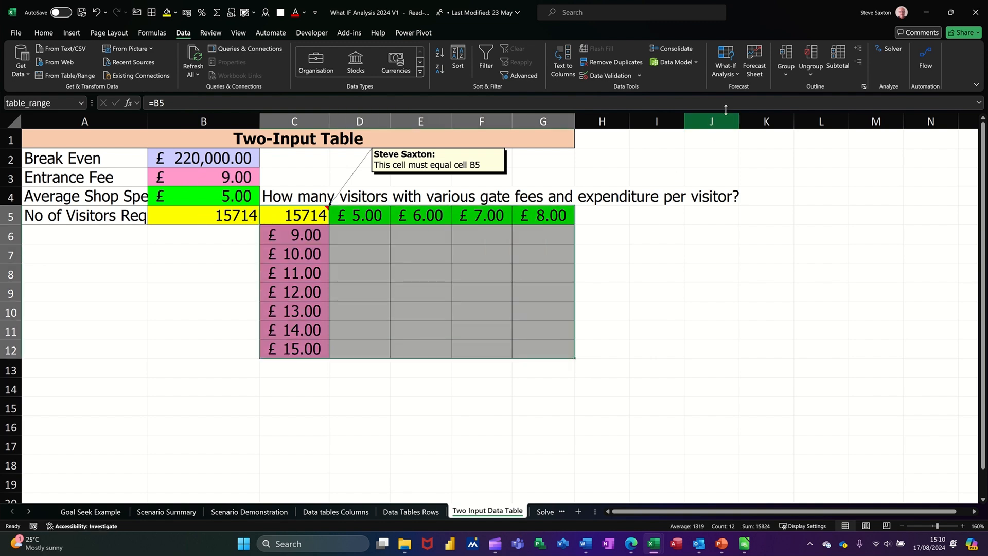
left_click(725, 70)
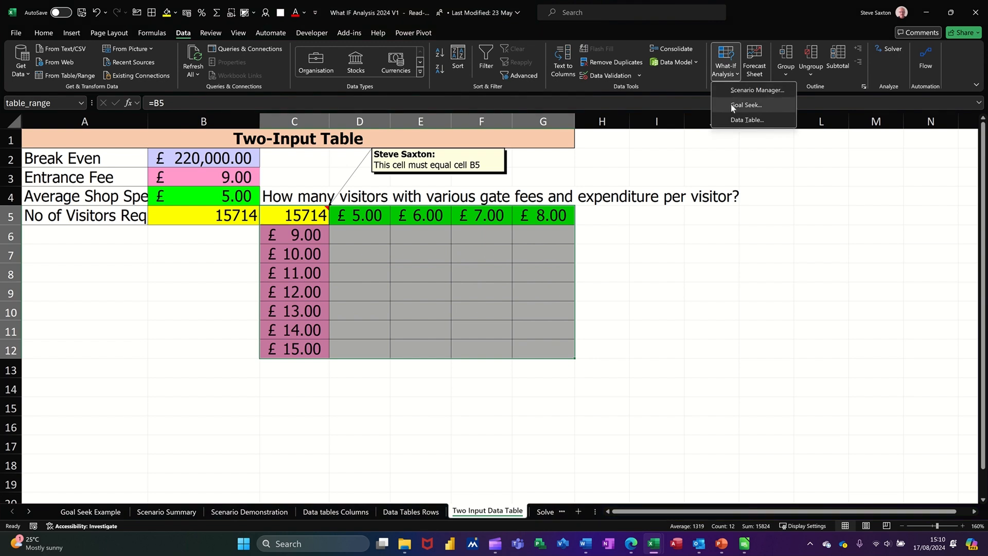
left_click(737, 120)
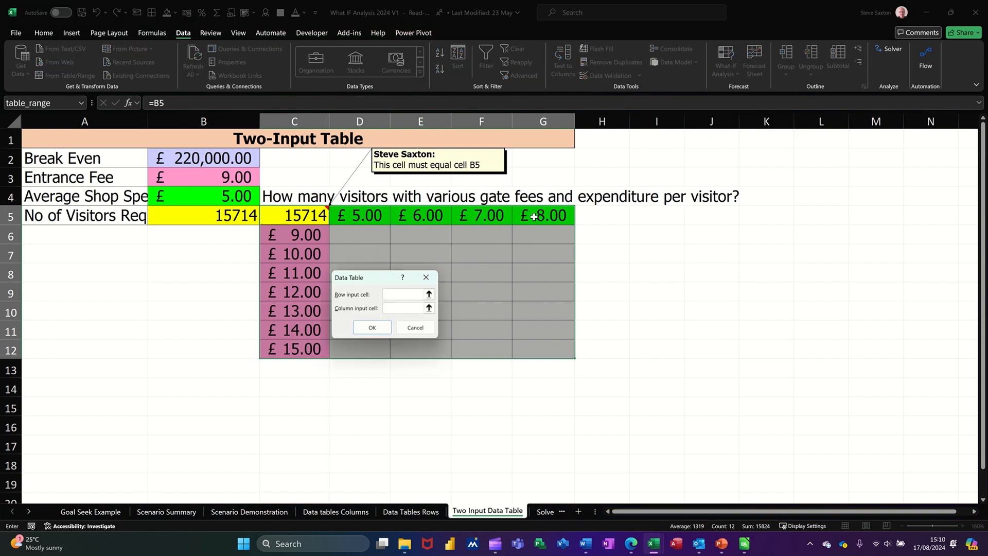
left_click(208, 192)
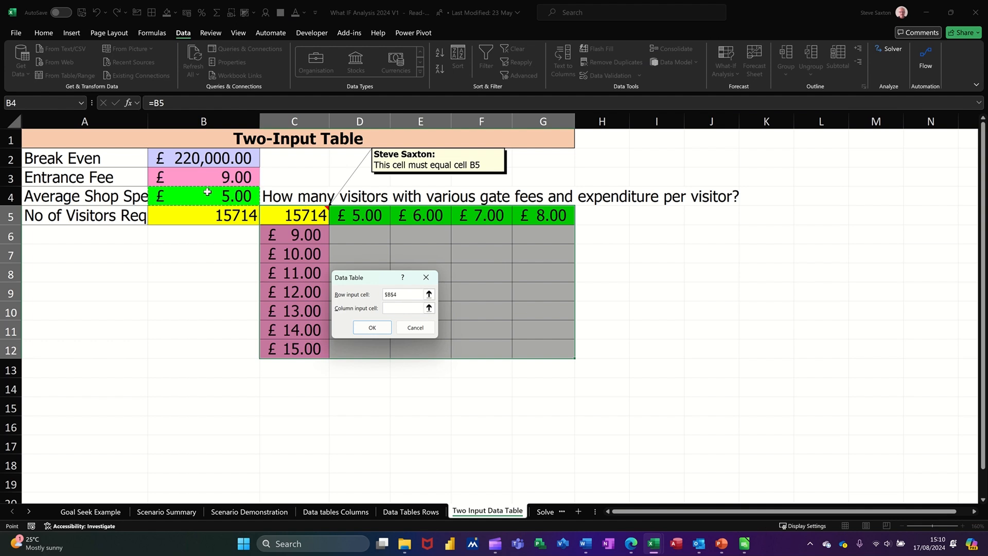
left_click(383, 308)
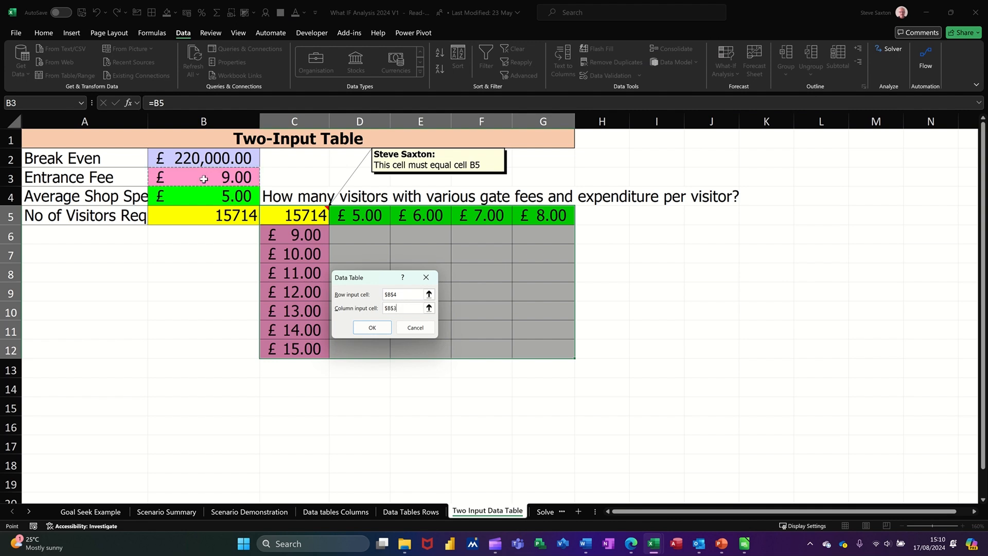
left_click(371, 327)
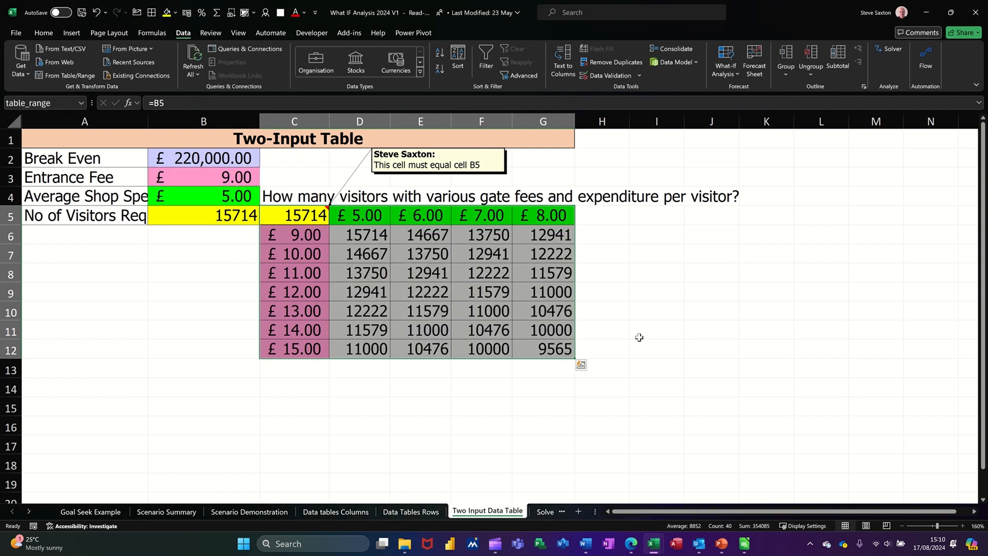
Inspect the table formula in E8, and set the first projected entrance fee C6 to 20 and the first shop spend D5 to 10.
left_click(426, 276)
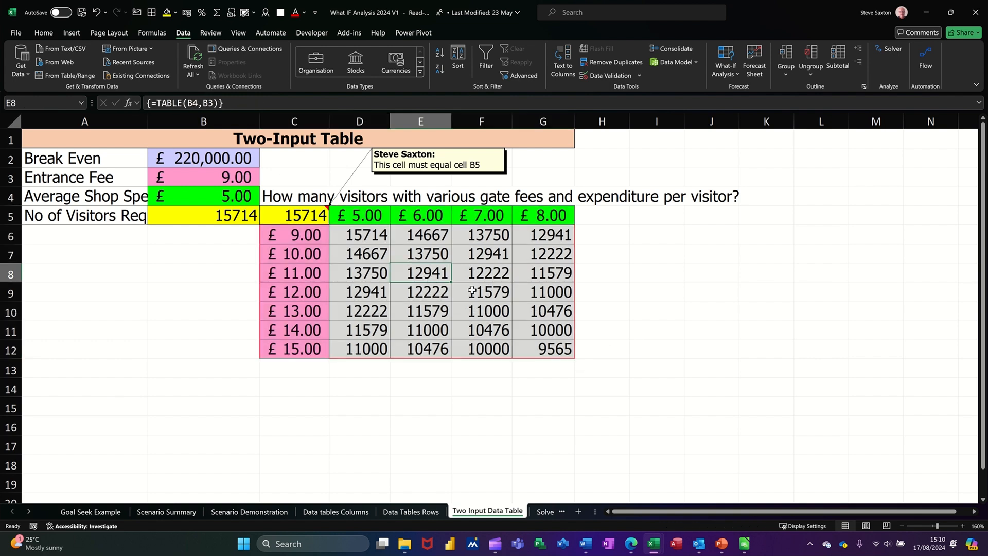
left_click(284, 239)
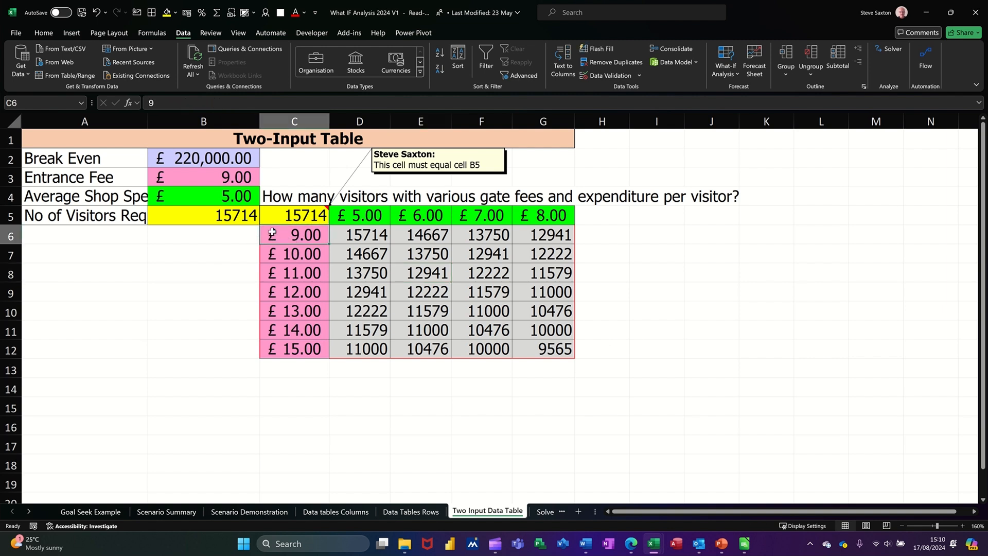
type("20")
left_click(356, 222)
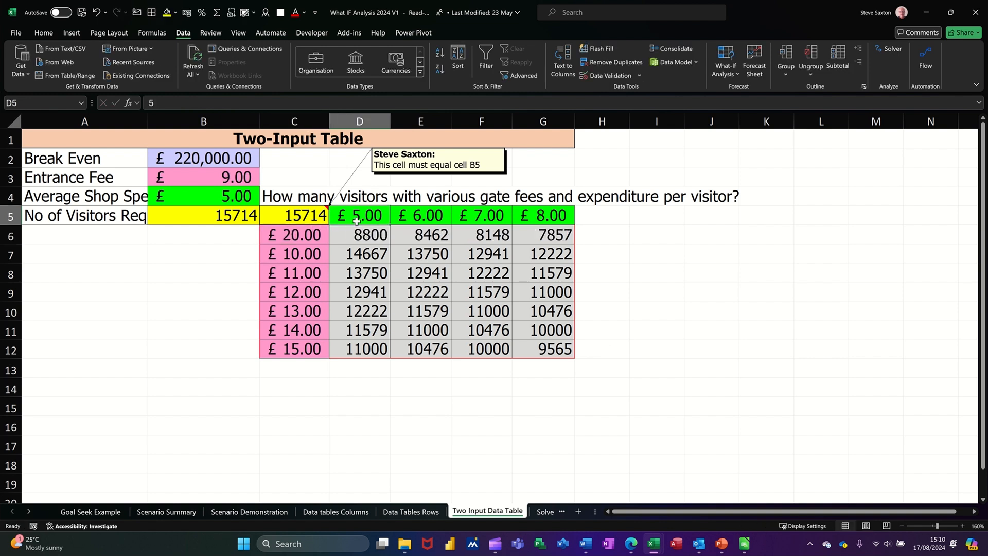
type("10")
key("Return")
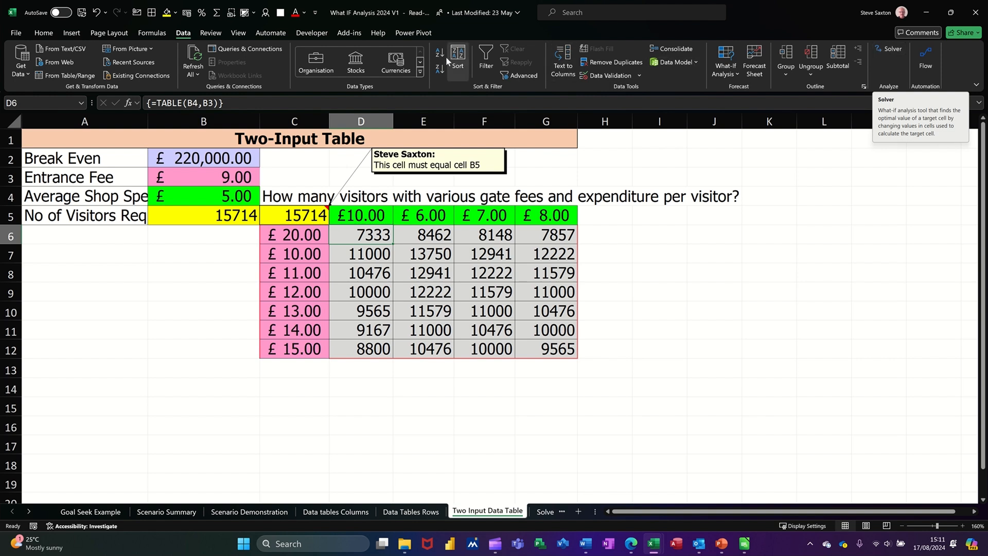
Check in the Excel add-ins options that Solver Add-in is enabled and accept the add-ins list.
left_click(17, 33)
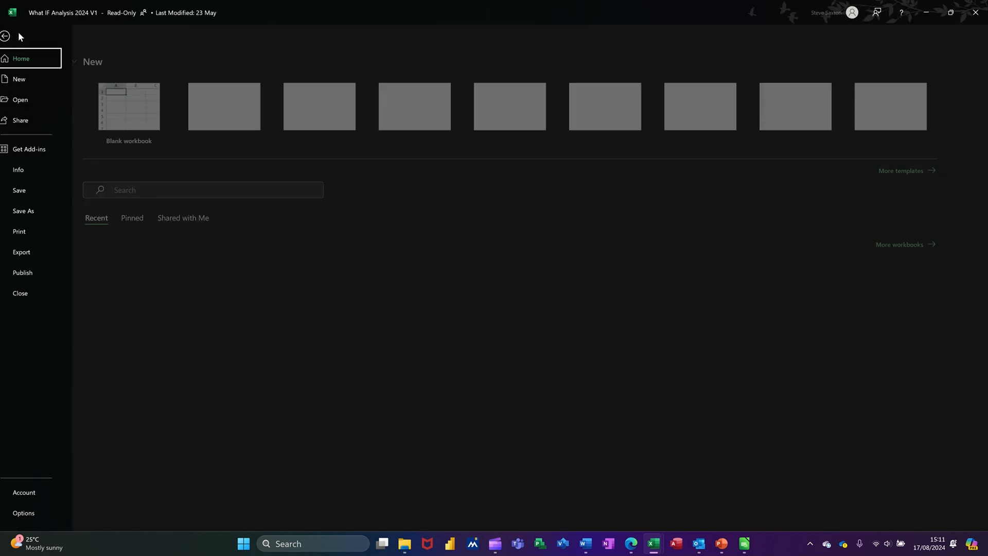
left_click(32, 513)
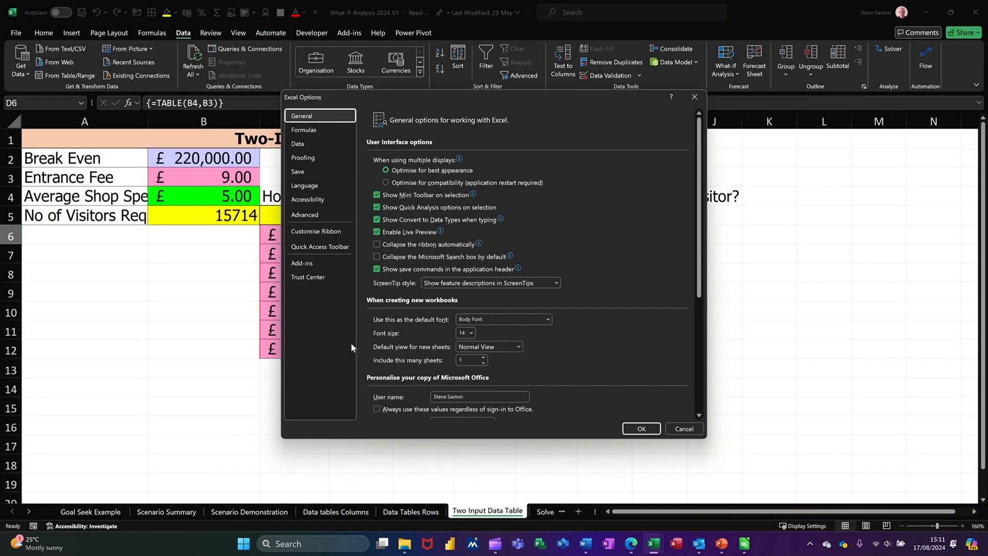
left_click(311, 265)
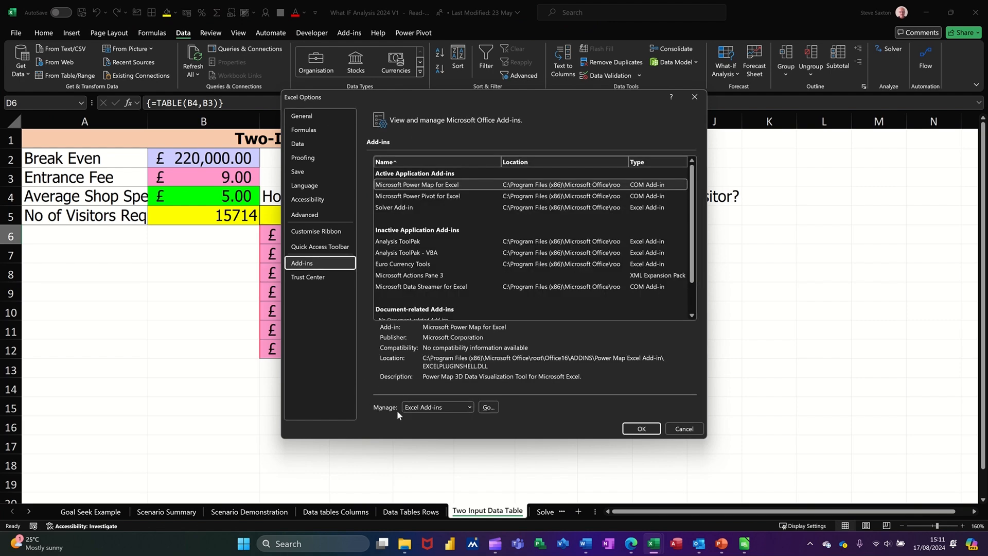
left_click(488, 407)
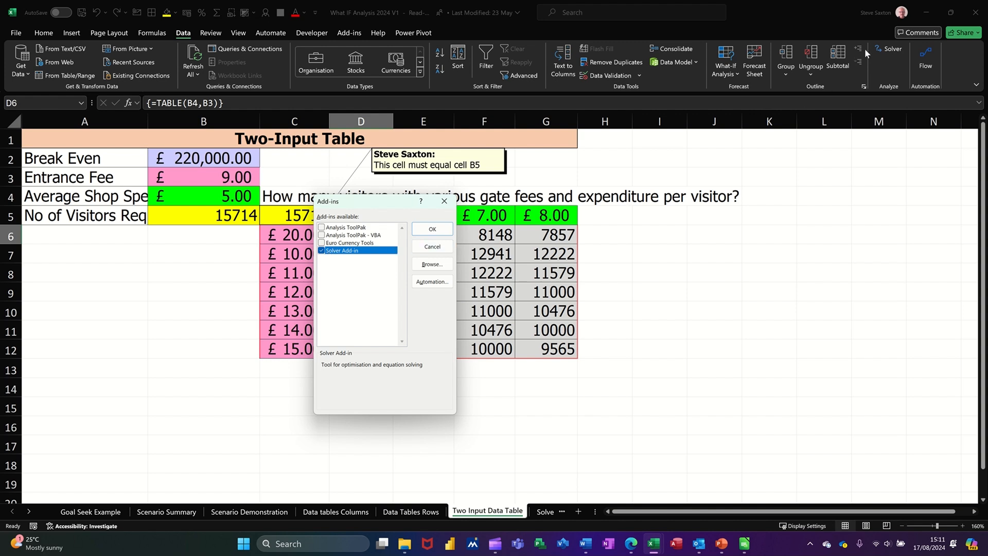
left_click(432, 229)
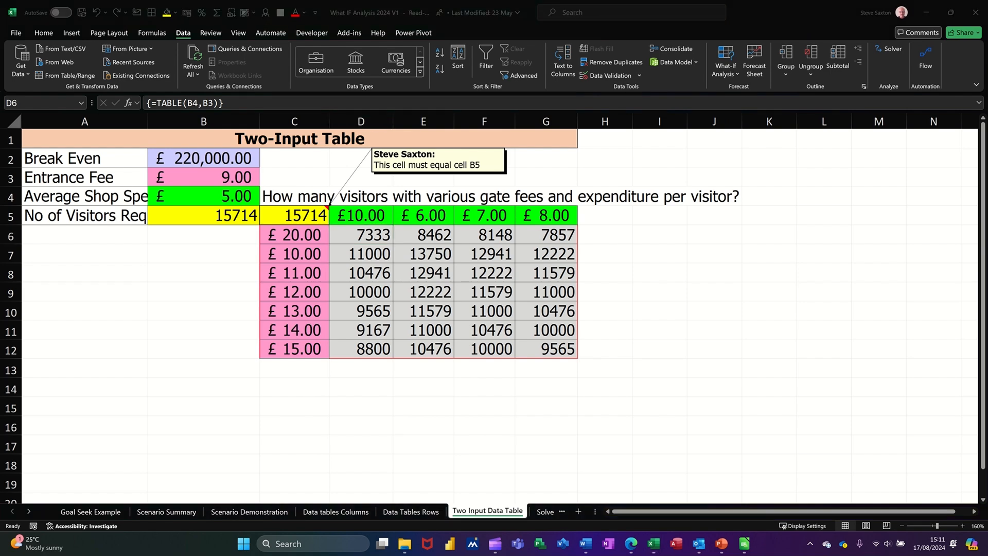
Open the Solver Budget Forecast sheet and examine the grand total F6, the sector and quarterly totals, and their limits in C10:C12 and E9:E12.
left_click(542, 512)
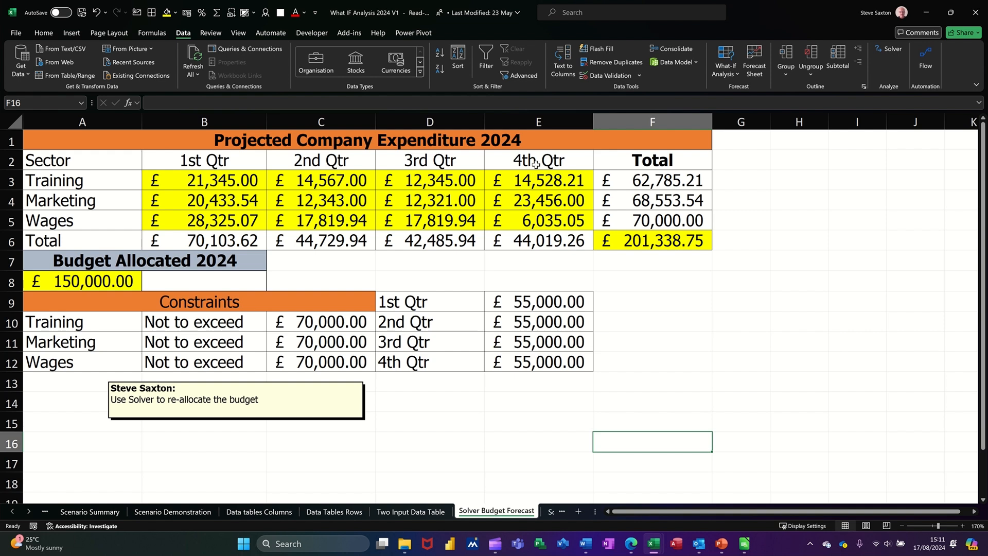
left_click(638, 243)
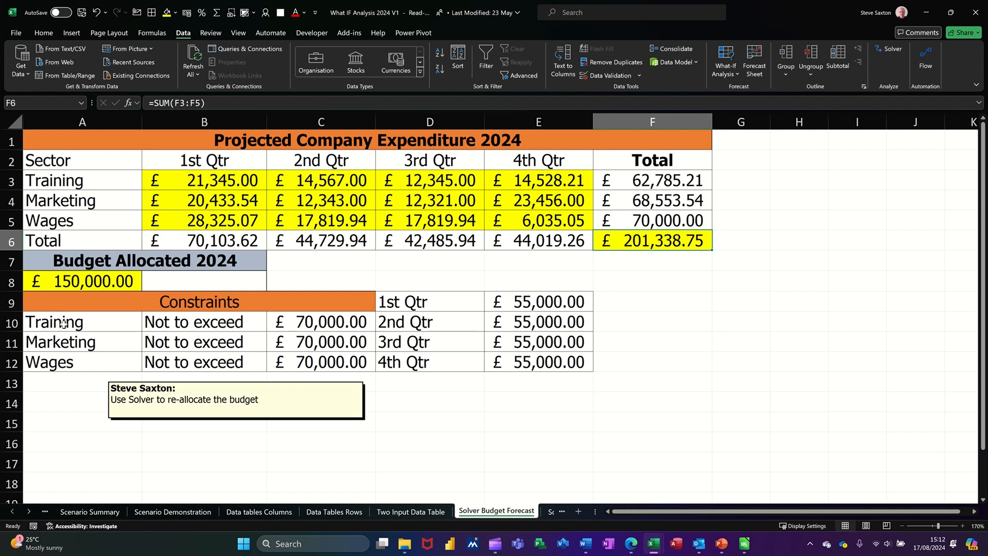
left_click_drag(64, 323, 65, 363)
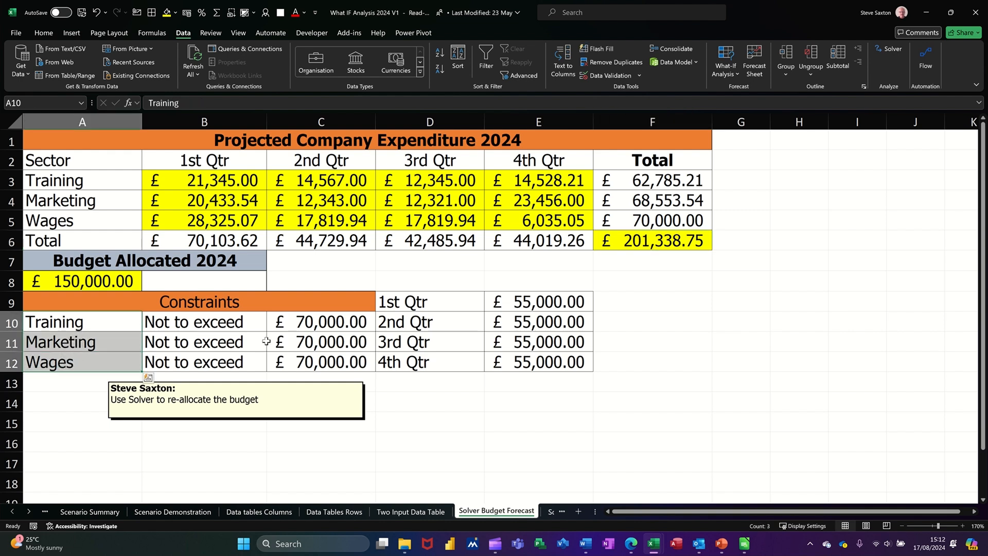
left_click_drag(302, 325, 303, 360)
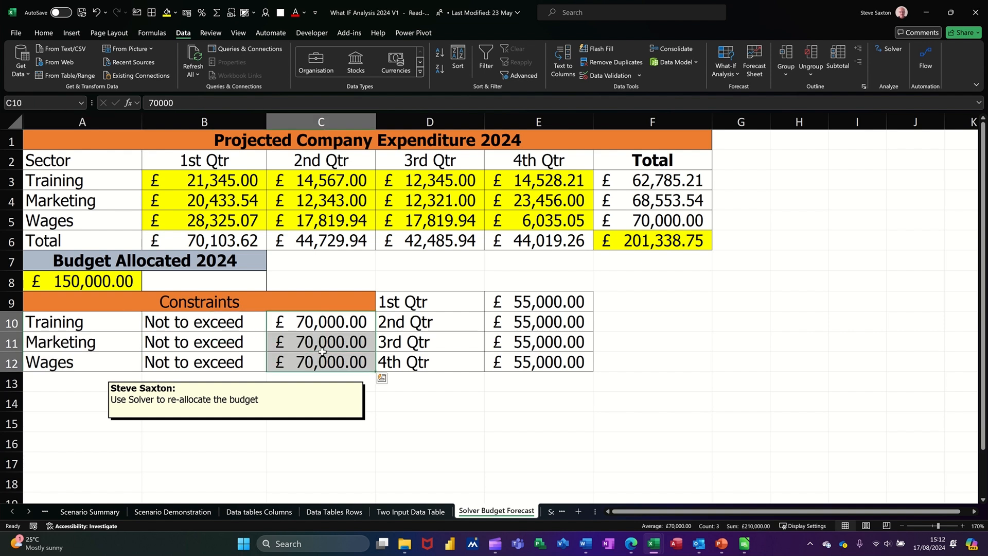
left_click_drag(659, 188, 652, 222)
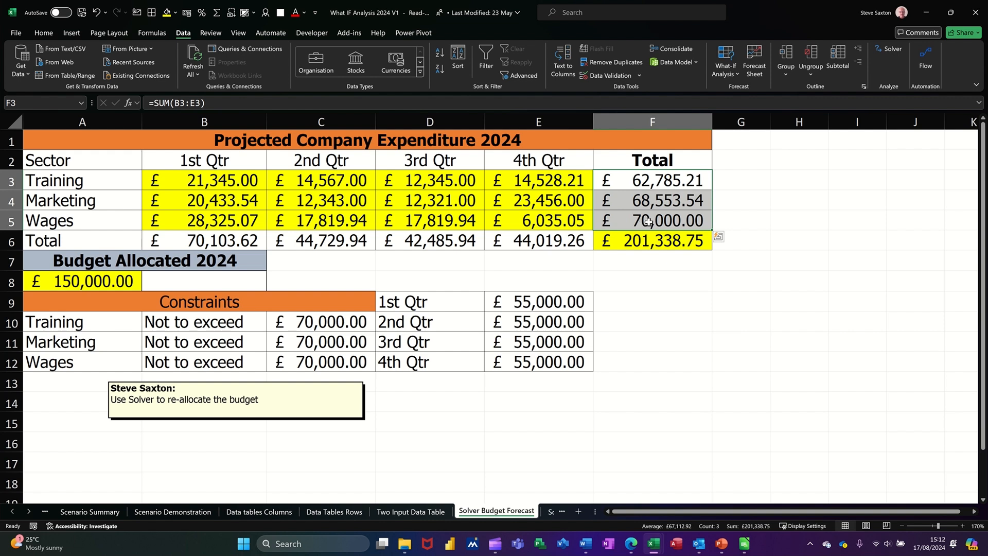
left_click_drag(542, 304, 542, 352)
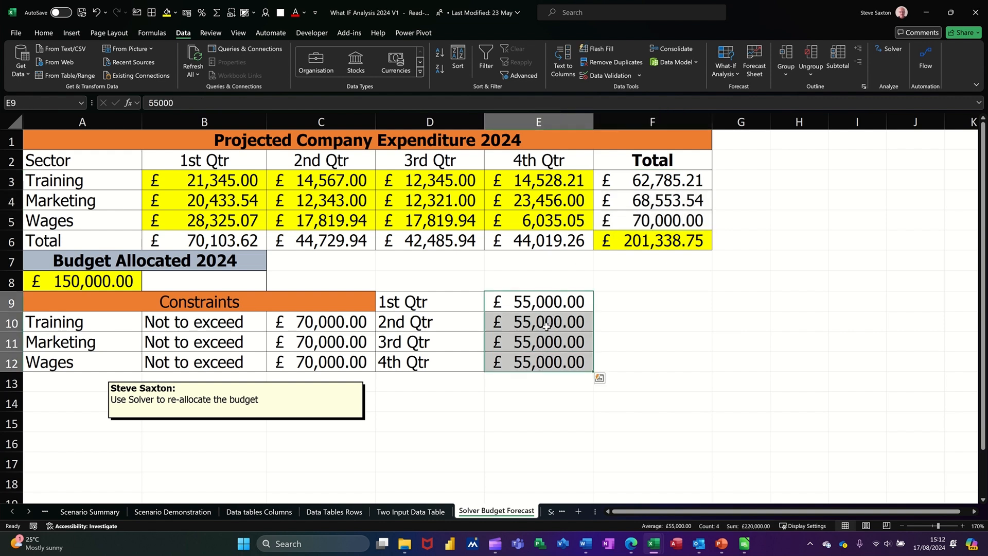
left_click(214, 240)
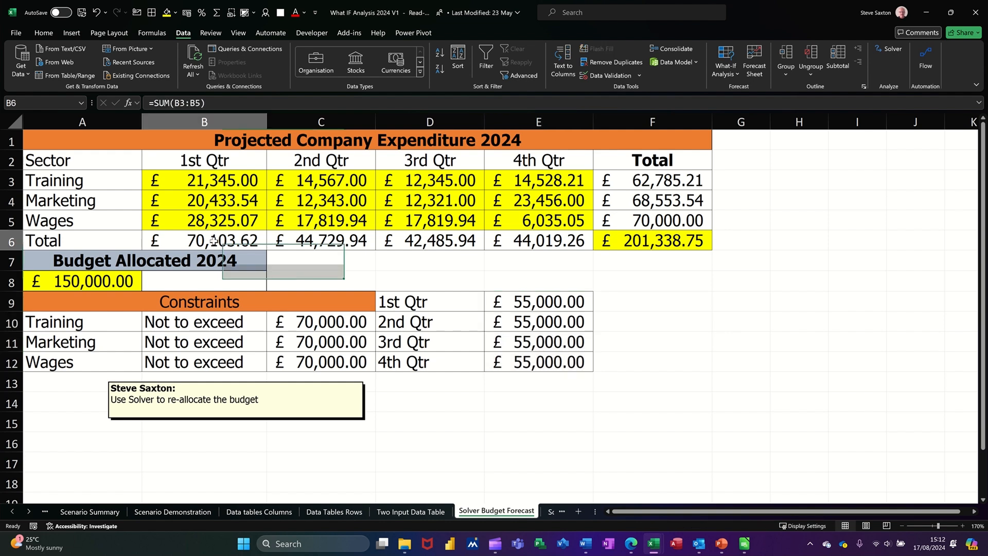
left_click_drag(303, 240, 517, 241)
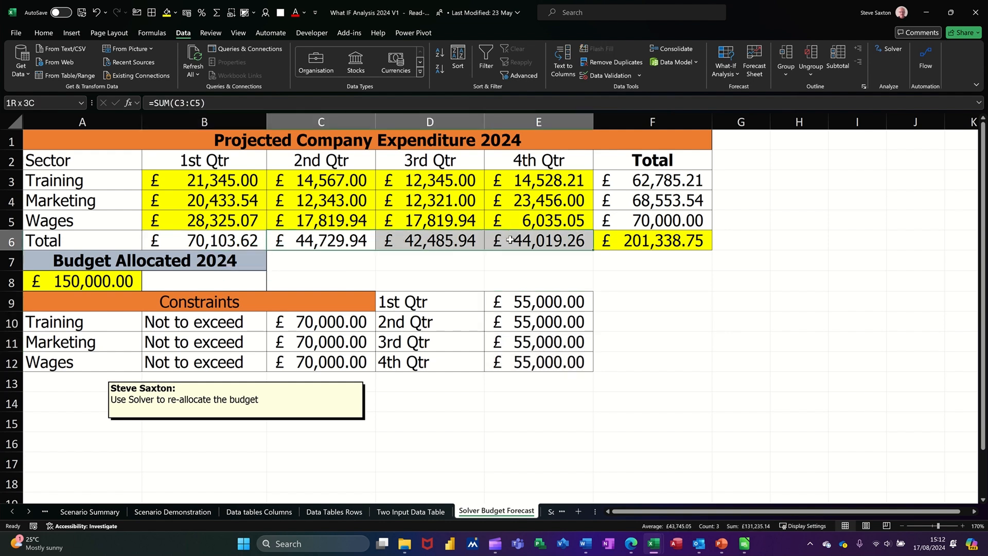
left_click(216, 243)
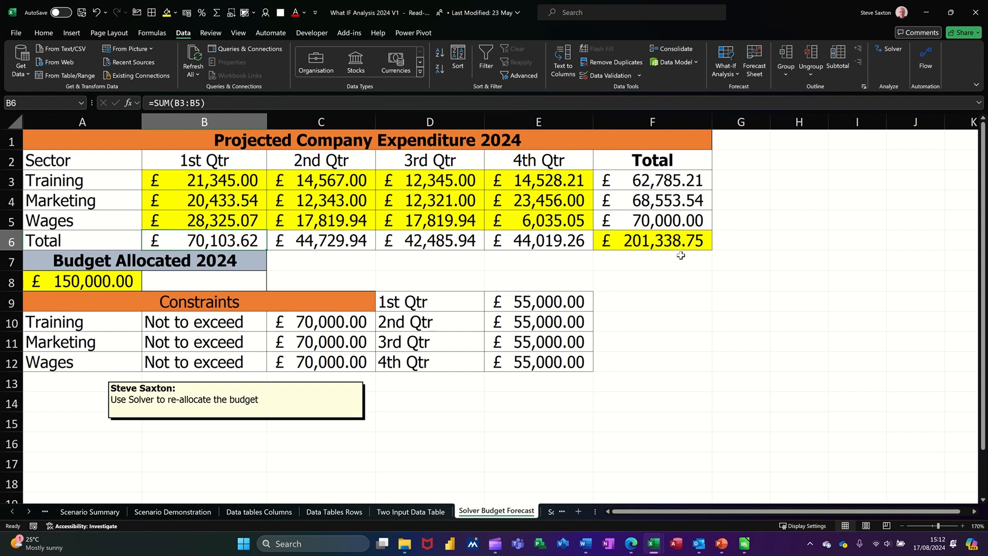
left_click(658, 245)
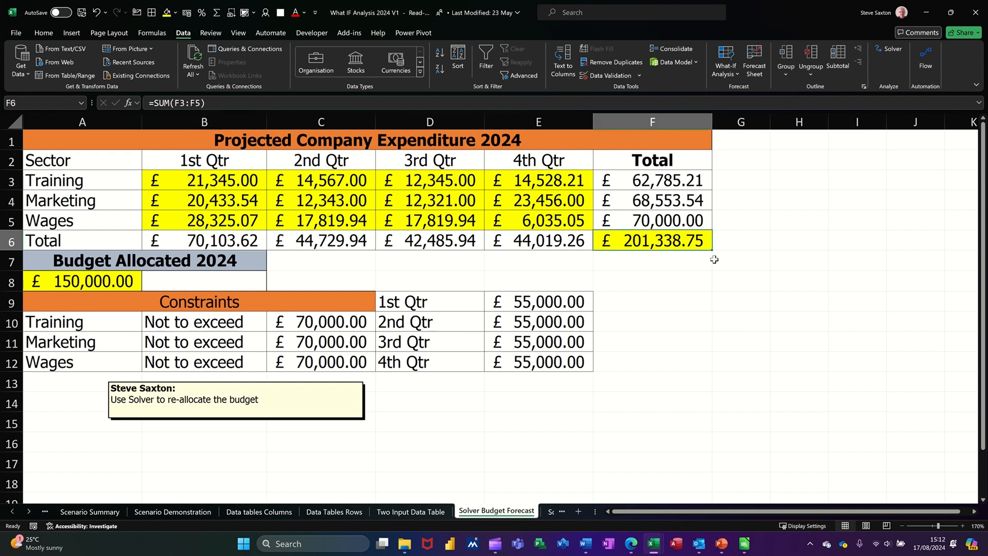
Review the Solver constraints on F3:F5, B3:E5 and B6:E6, and solve for objective F6 at a value of 150000 by changing B3:E5.
left_click(882, 48)
left_click_drag(449, 161, 724, 186)
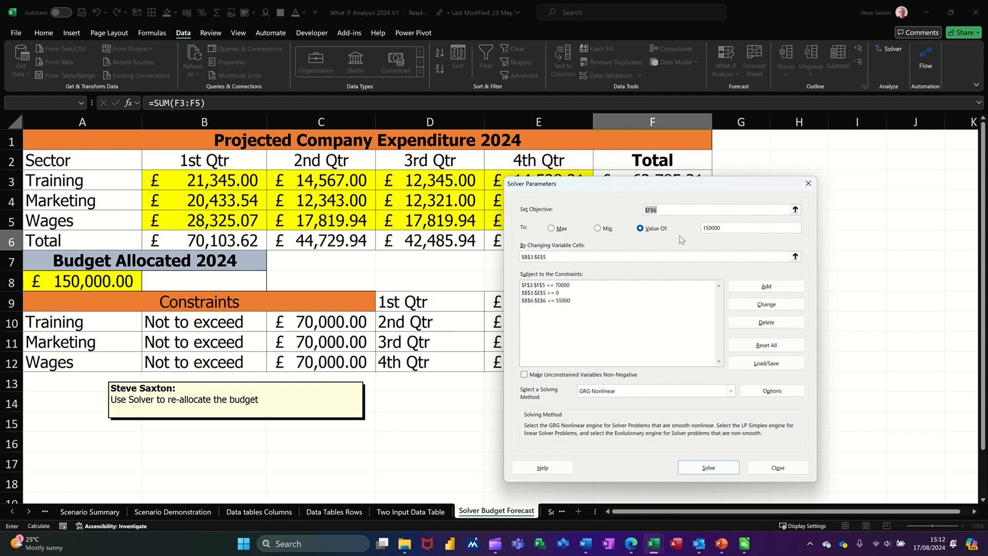
left_click_drag(628, 191, 586, 245)
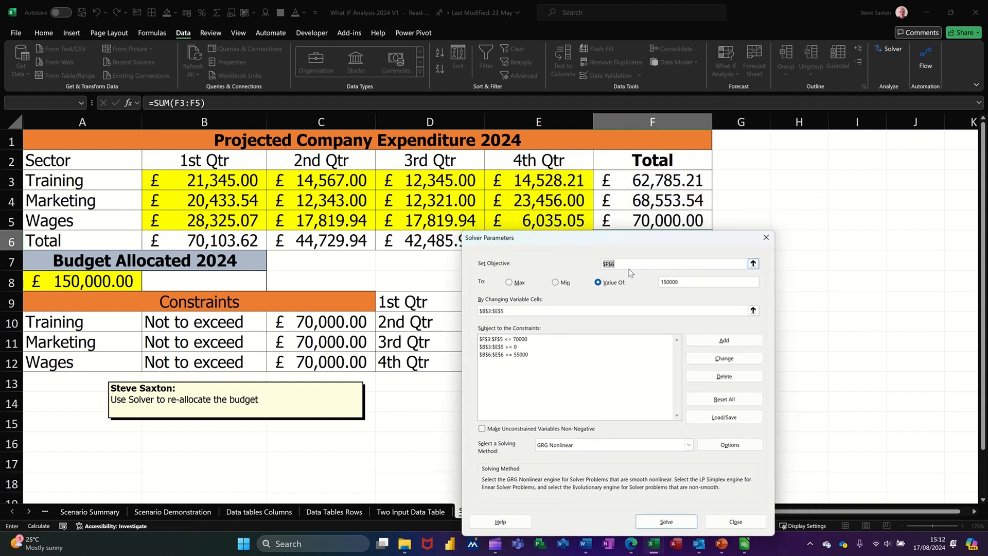
left_click_drag(641, 243, 641, 265)
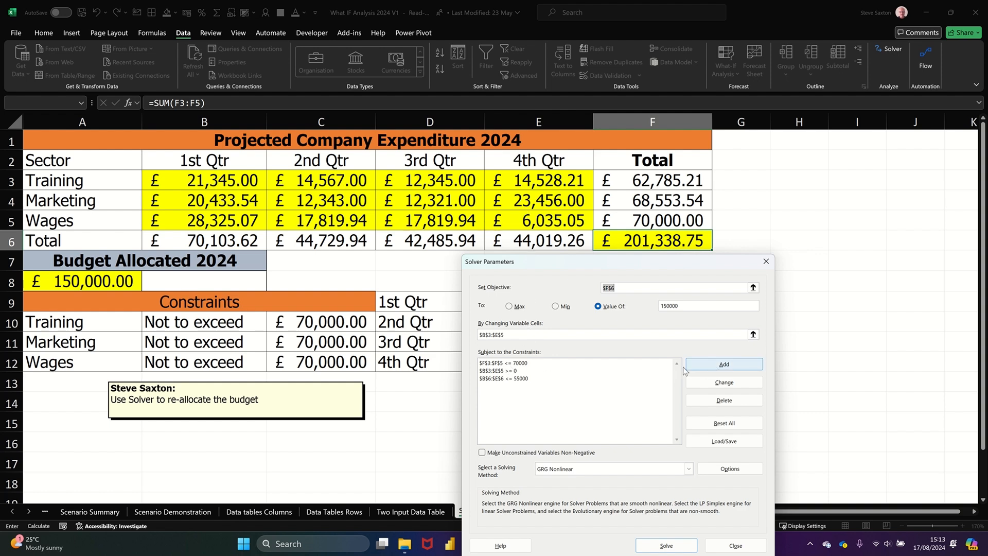
left_click(526, 363)
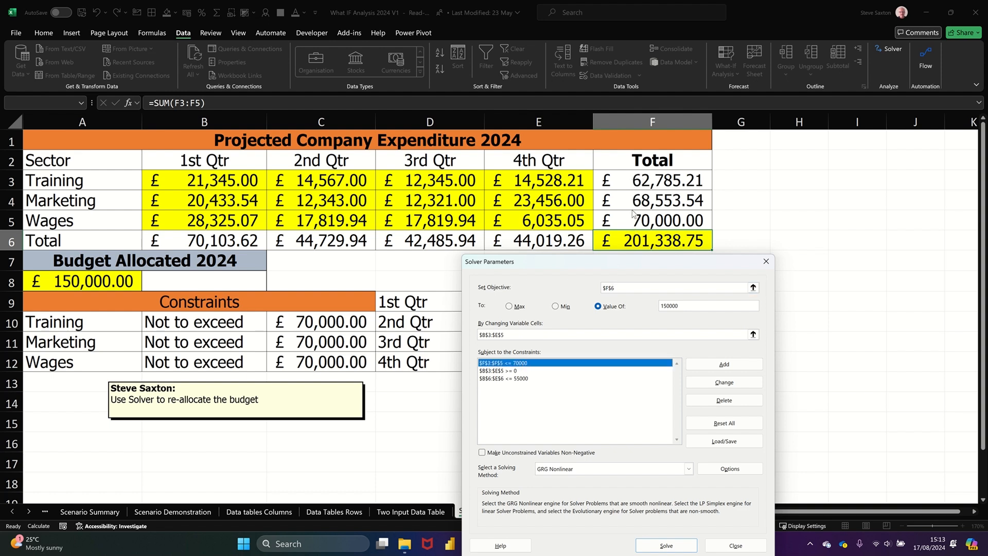
left_click(517, 371)
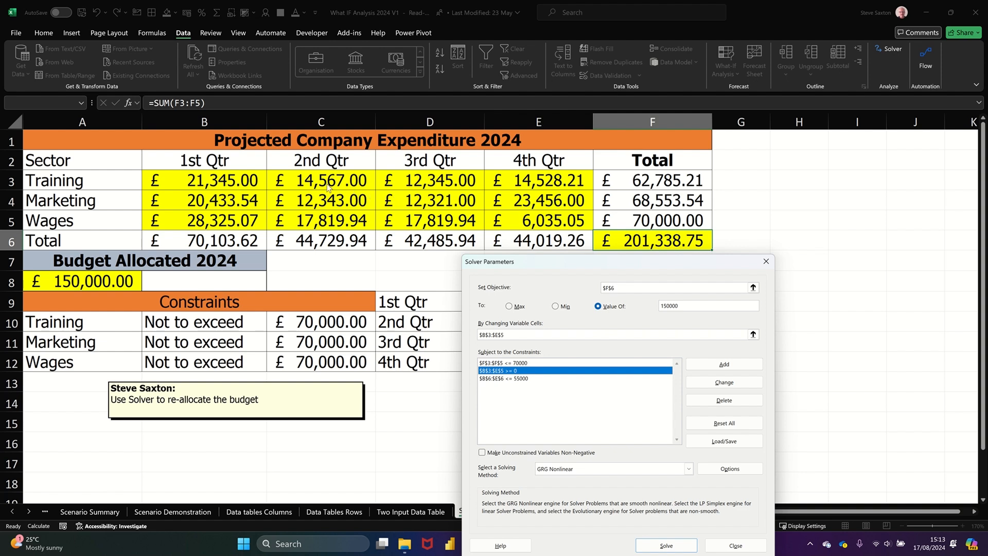
left_click(507, 380)
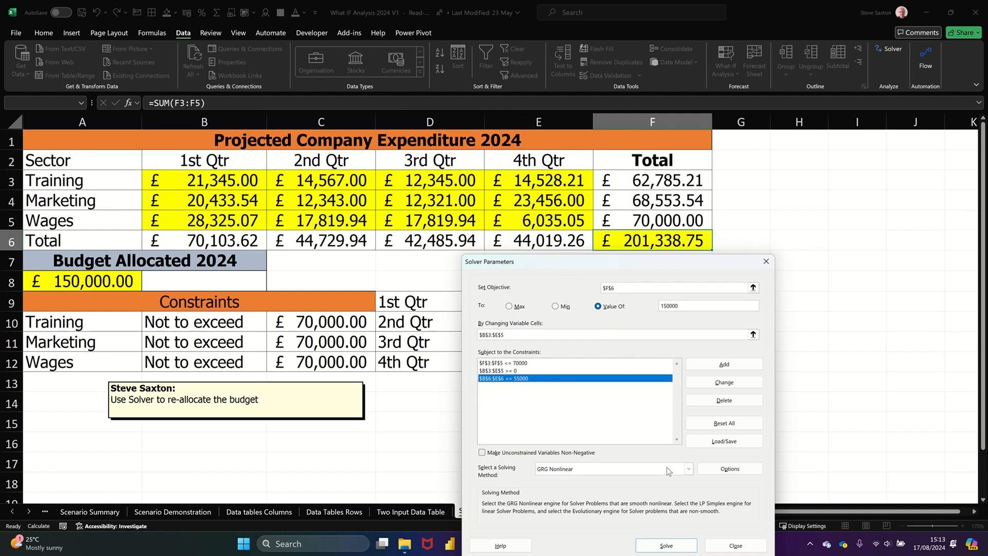
left_click(666, 546)
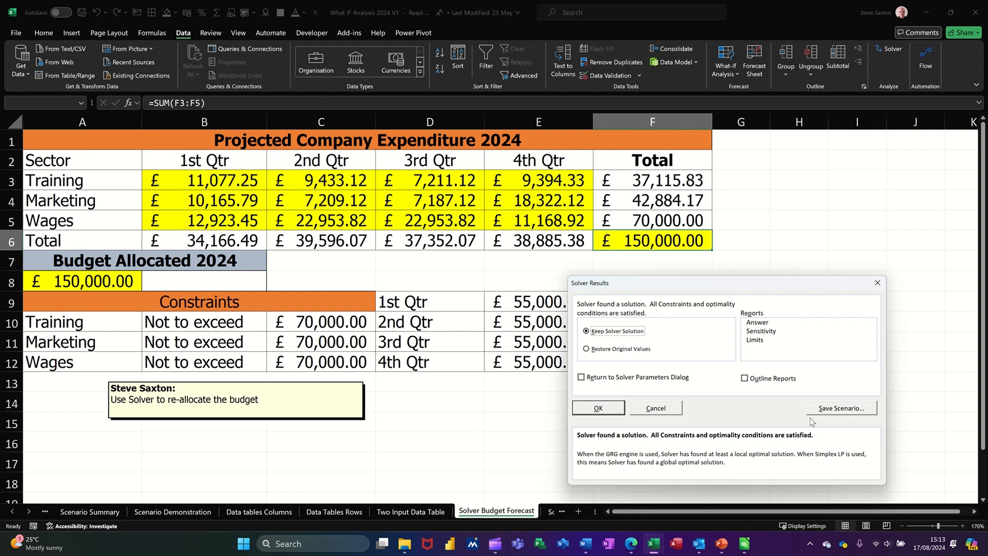
Keep the Solver solution and examine the reallocated quarterly Wages amounts in B5:E5.
left_click(618, 409)
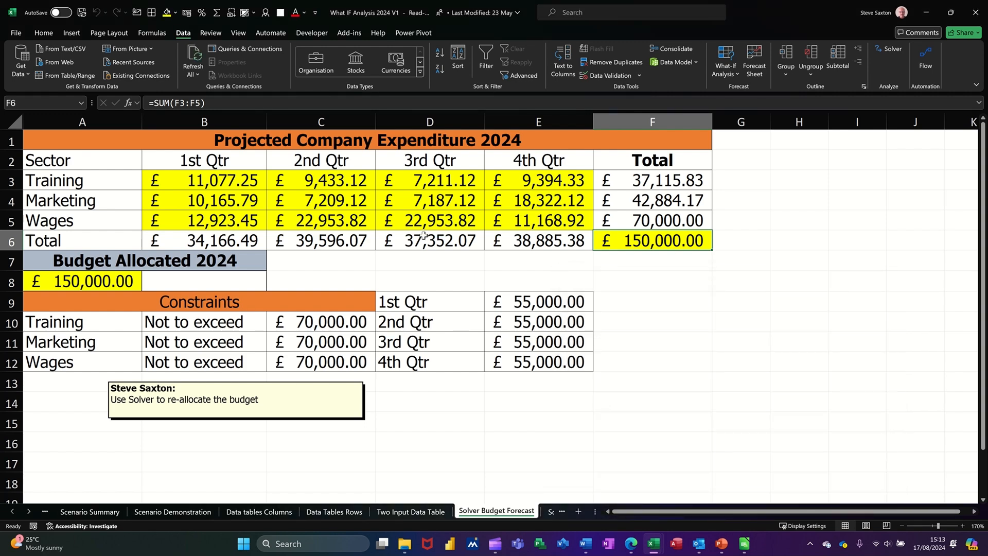
left_click_drag(230, 221, 507, 220)
left_click_drag(231, 220, 506, 222)
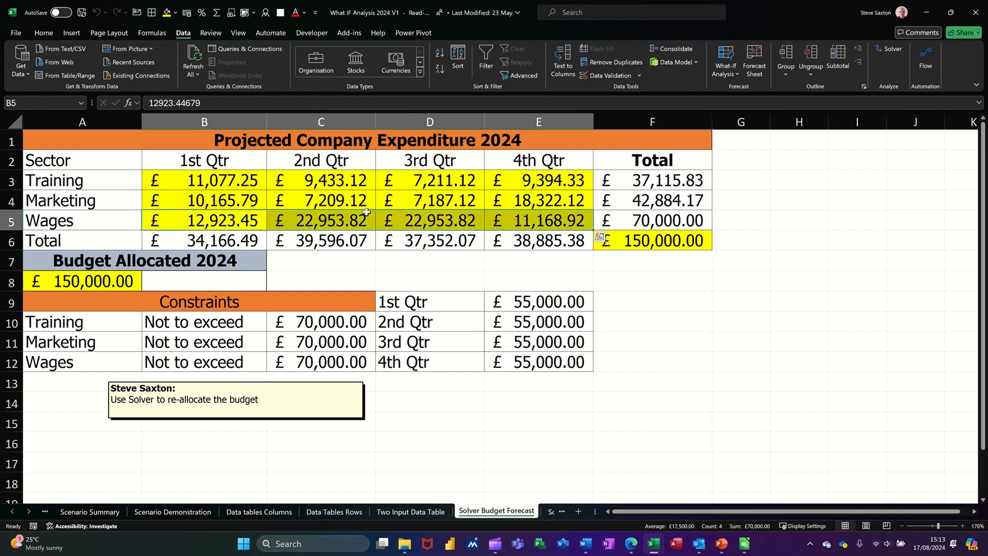
left_click(232, 223)
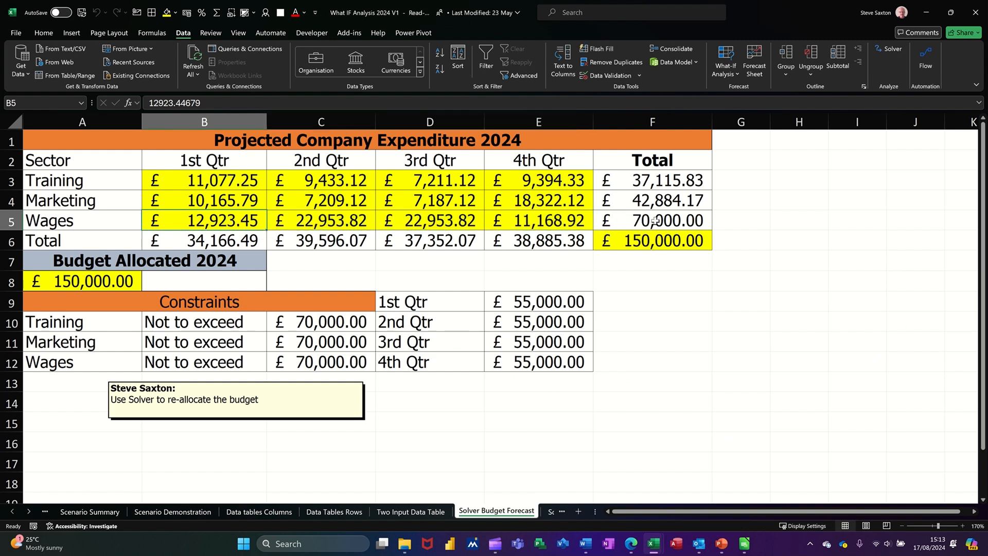
Add a Solver constraint for objective F6 requiring the quarterly Wages cells B5:E5 to equal 17000.
left_click(650, 235)
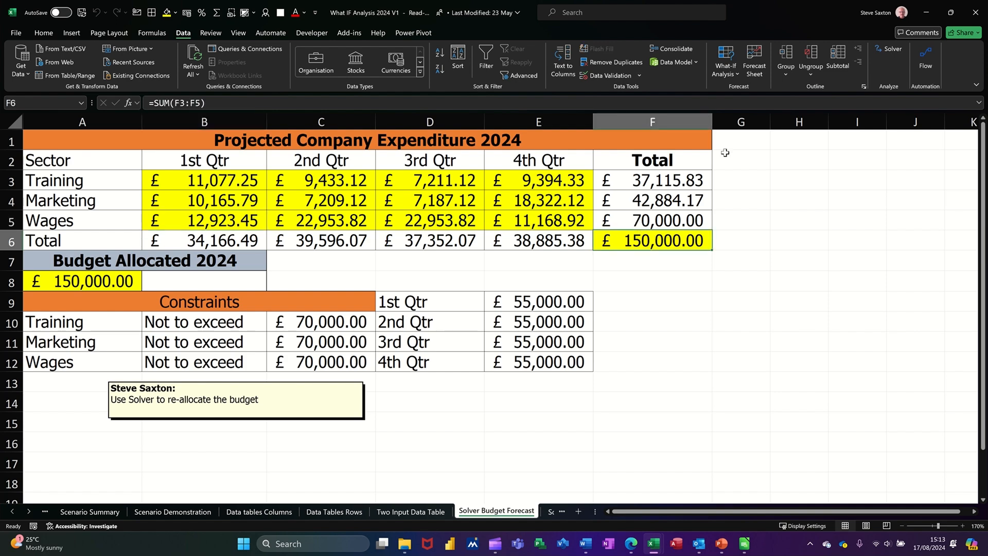
left_click(885, 49)
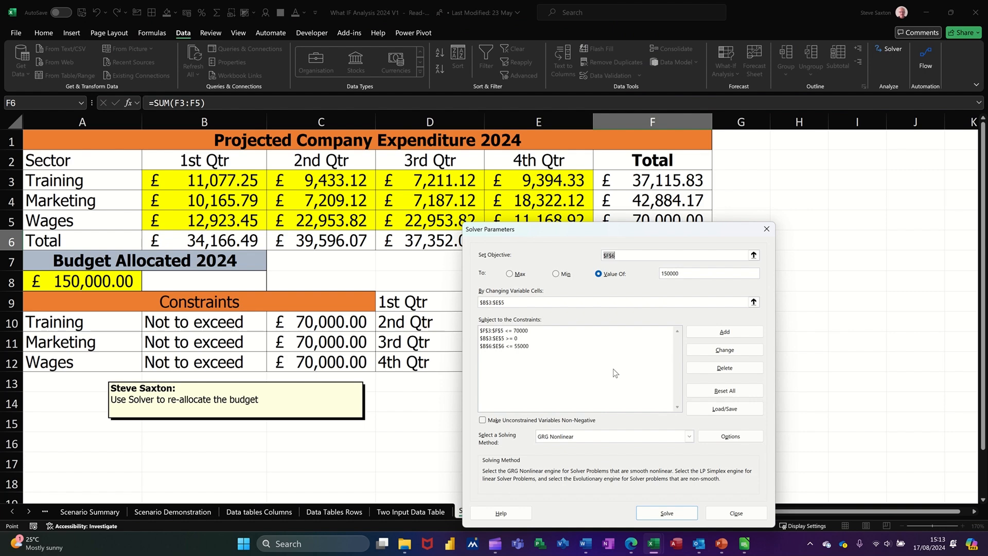
left_click(724, 332)
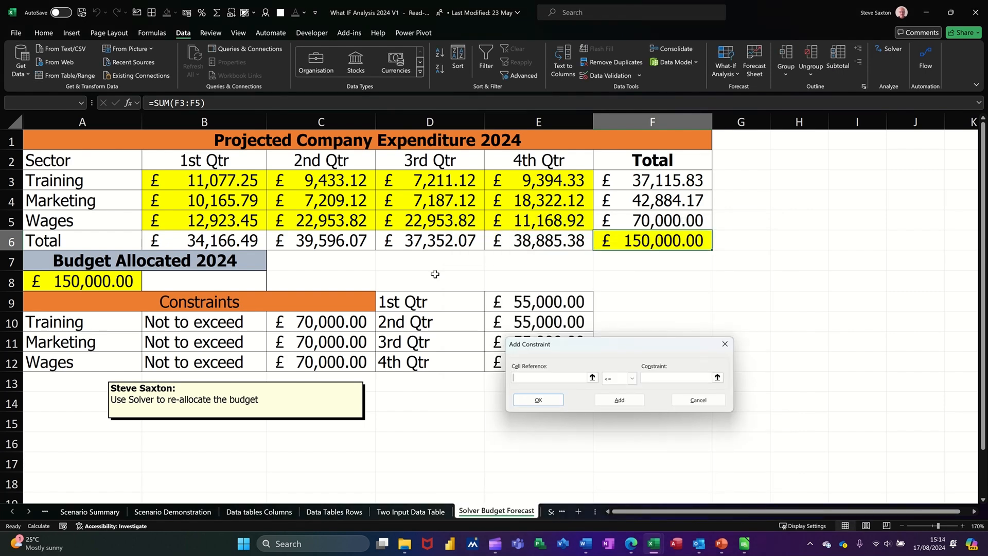
left_click(218, 221)
left_click_drag(217, 221, 518, 219)
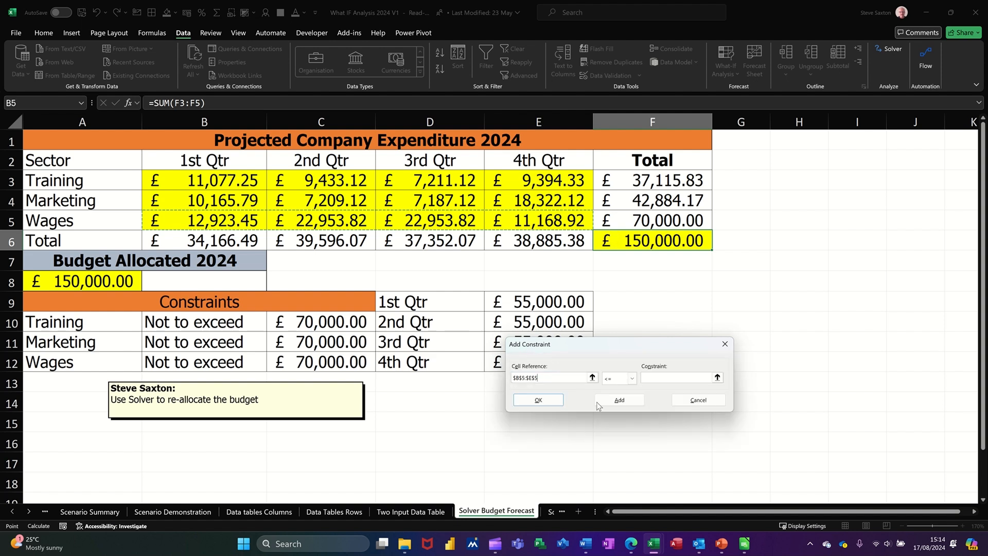
left_click(633, 381)
left_click(620, 397)
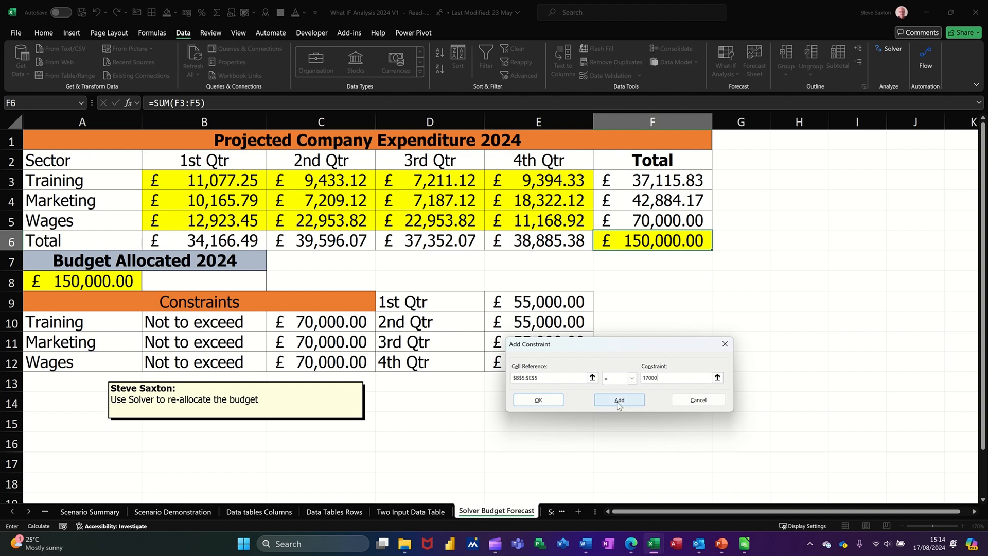
left_click(541, 402)
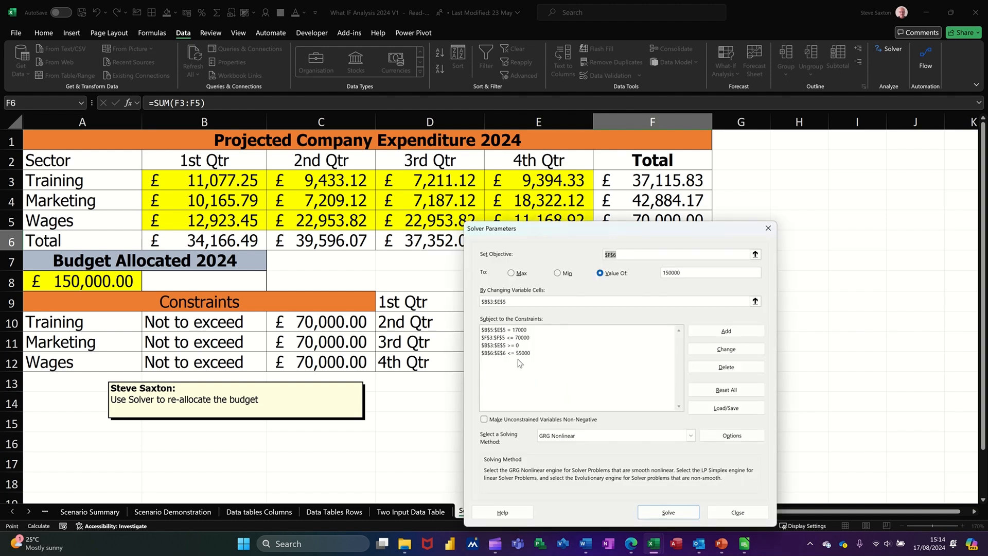
Solve the budget with the fixed-wages constraint, keep the solution, and examine the reallocated Marketing and Training rows.
left_click(667, 512)
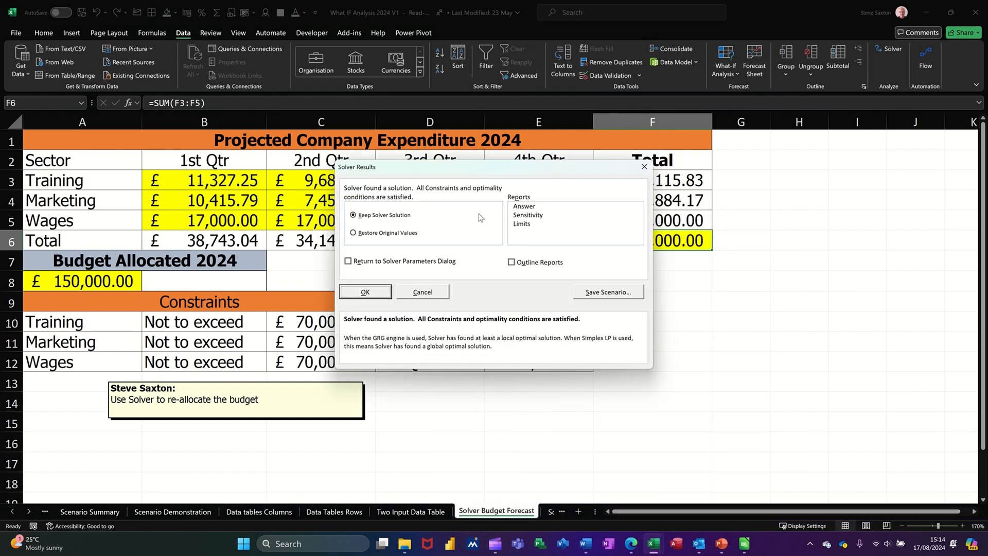
left_click_drag(485, 172, 573, 283)
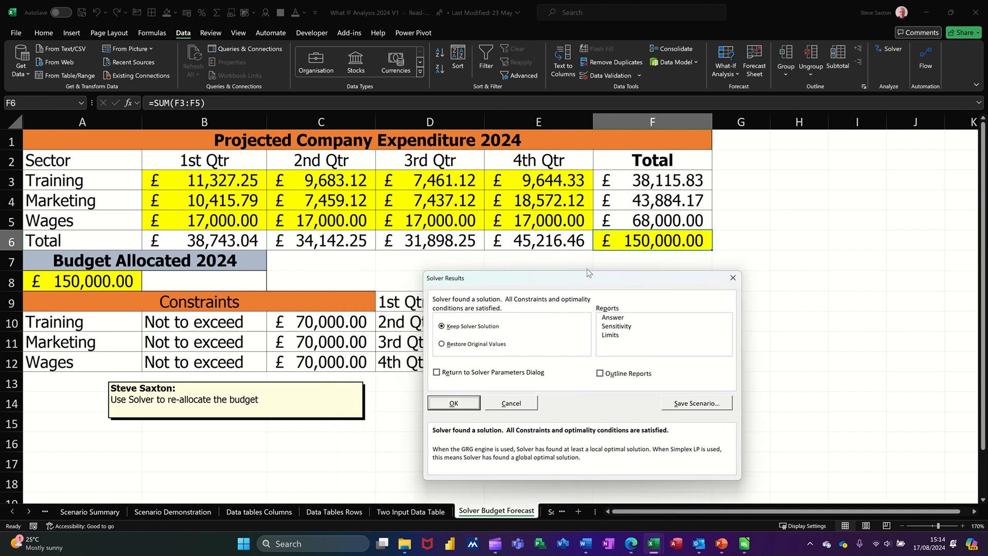
left_click(454, 403)
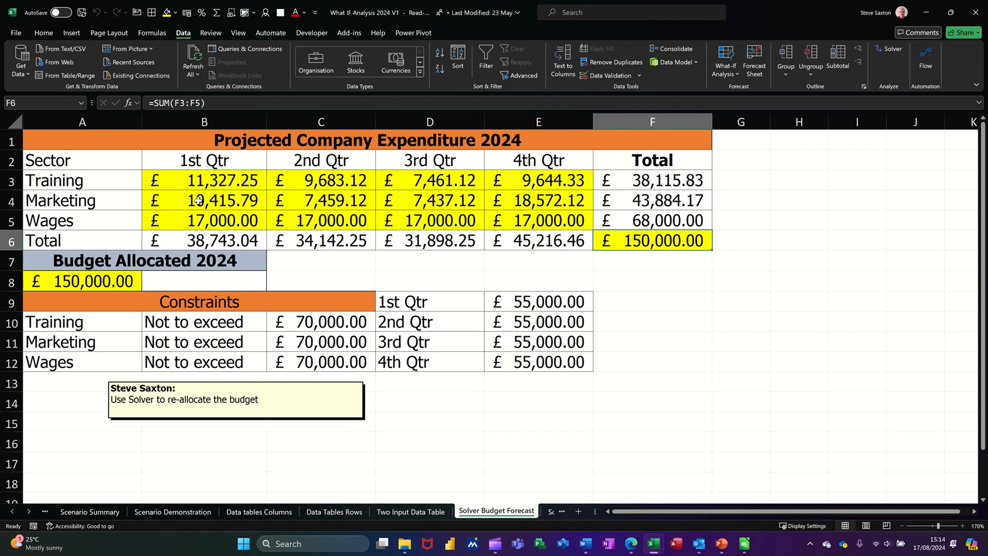
left_click_drag(197, 200, 483, 210)
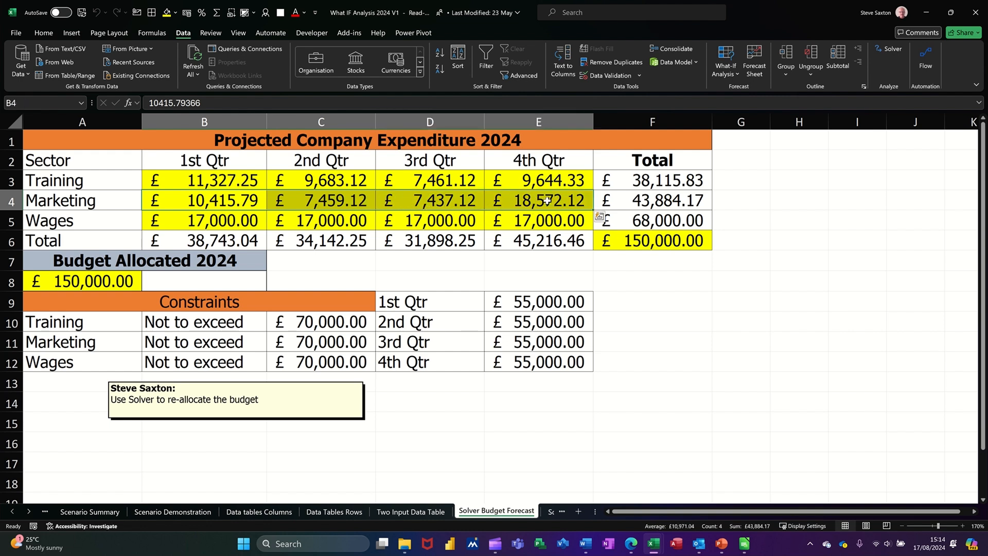
left_click_drag(211, 186, 498, 186)
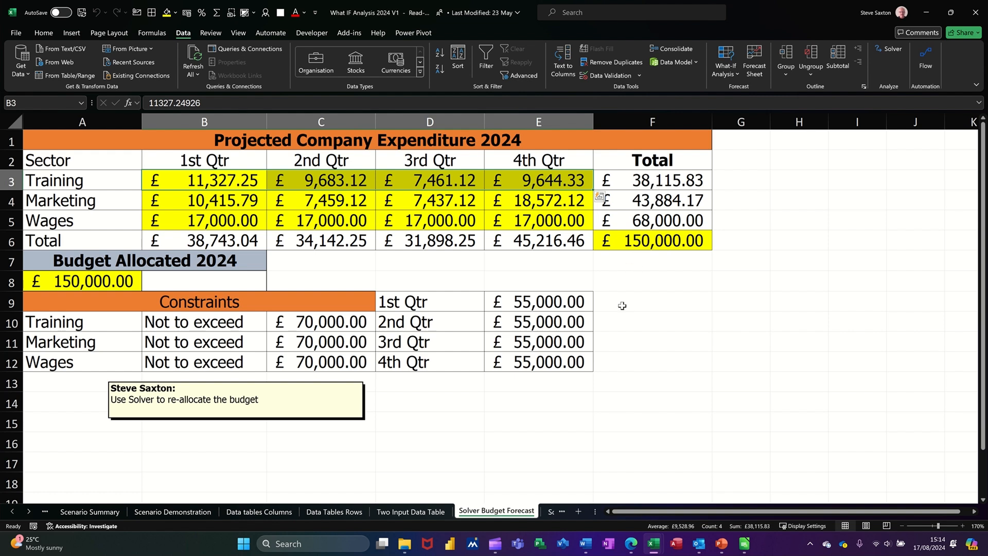
On the Solver Household example sheet, solve total N9 for 10000 by changing B2:M8, keep the solution, and check the Food row.
left_click(550, 512)
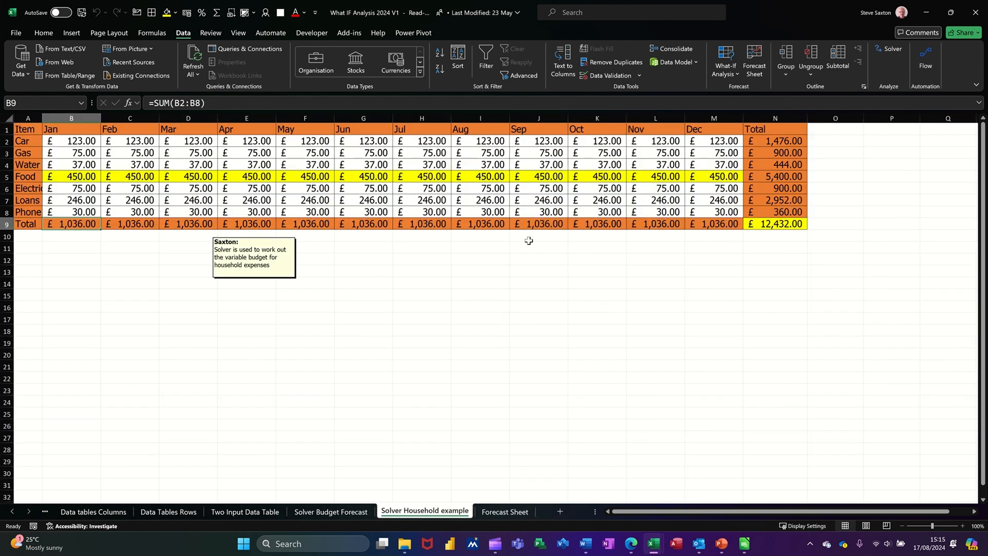
left_click(764, 227)
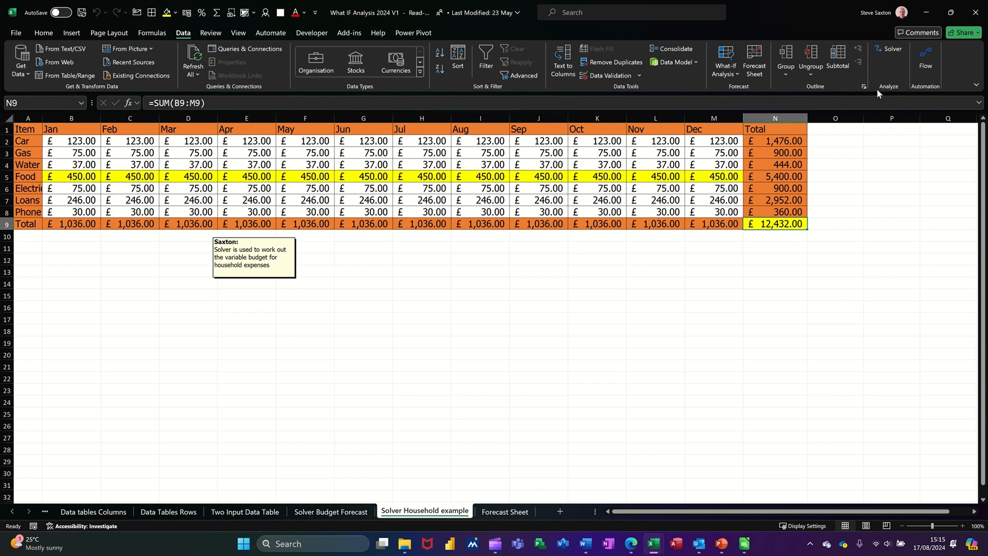
left_click(891, 51)
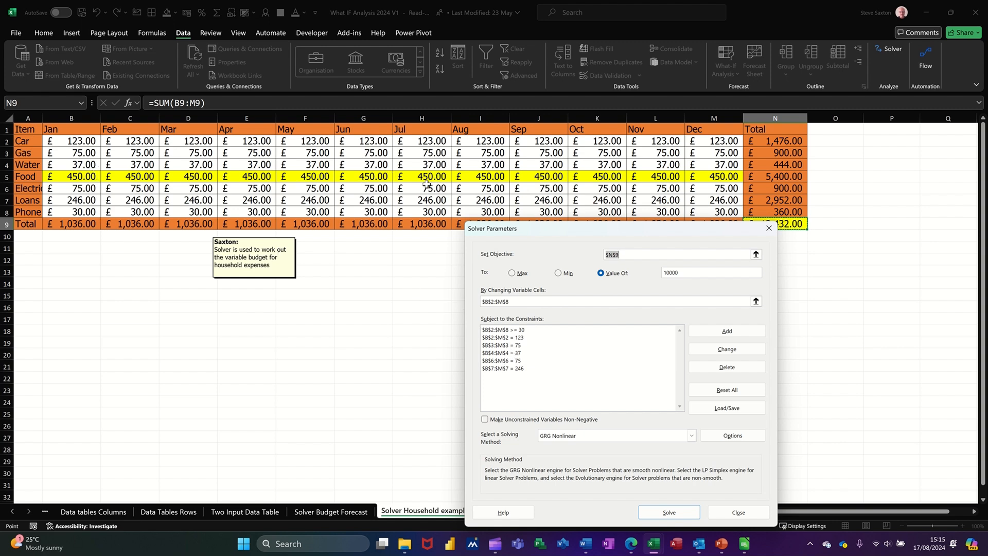
left_click_drag(607, 233, 518, 217)
left_click(579, 497)
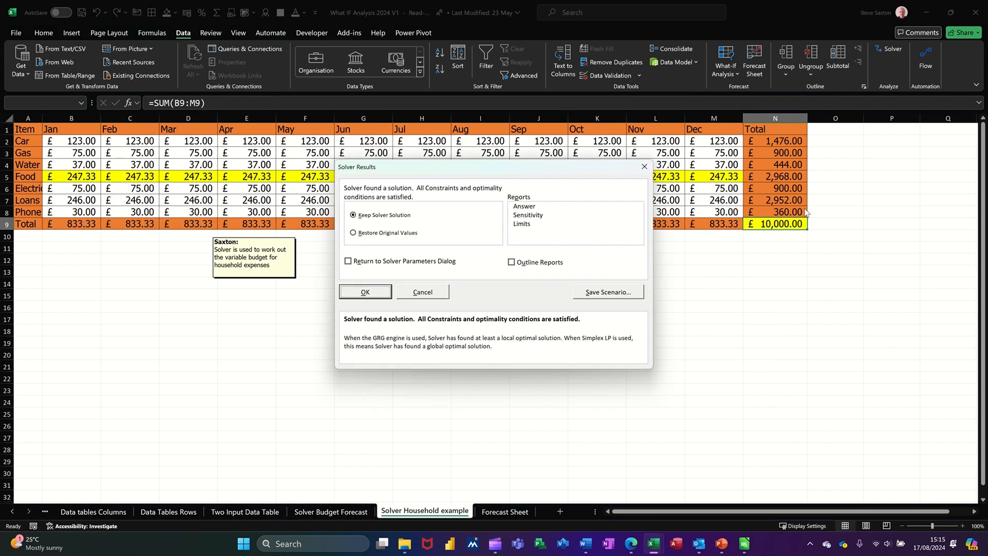
left_click(365, 292)
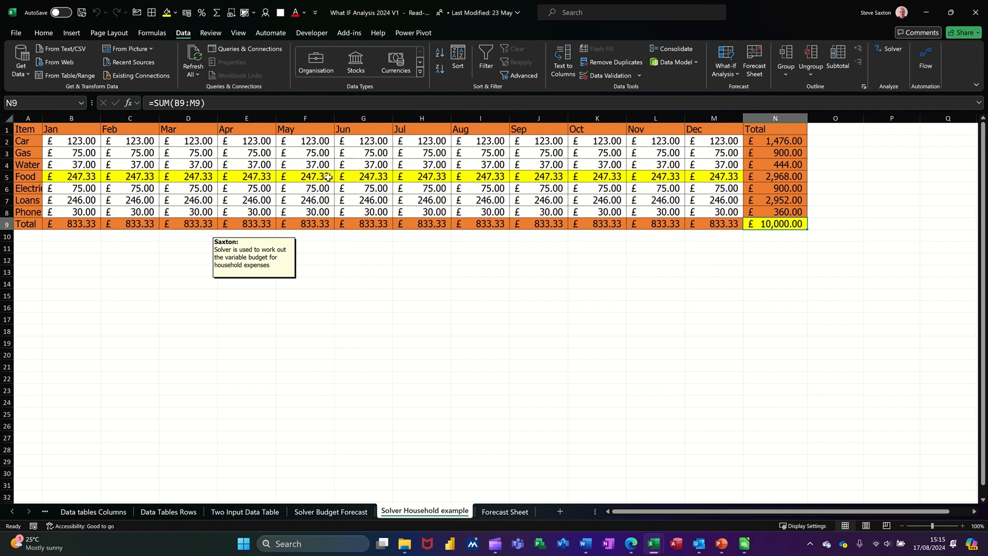
left_click(304, 176)
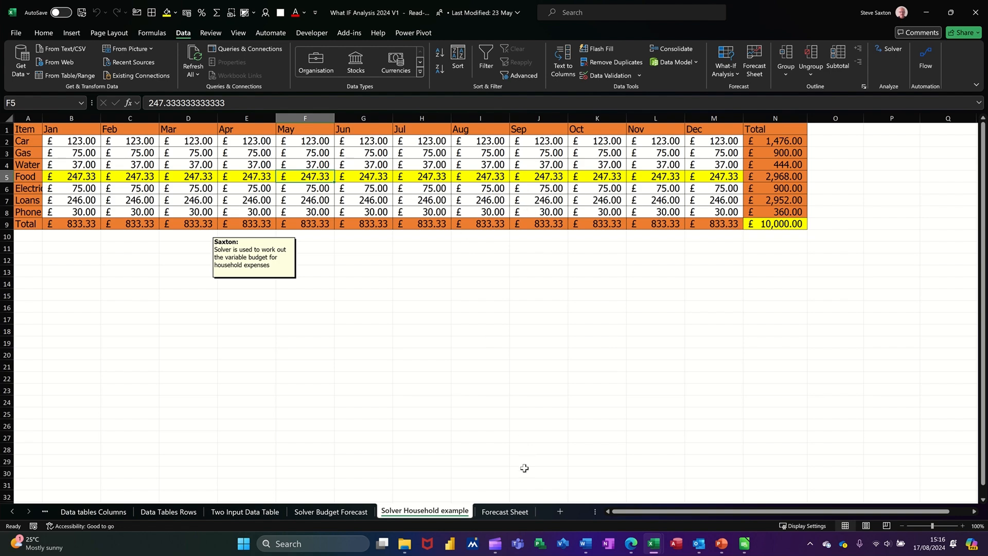
Create a line-chart forecast worksheet from the Forecast Sheet's Date and Sales data, ending 01/03/2025 with a 95% confidence interval.
left_click(496, 511)
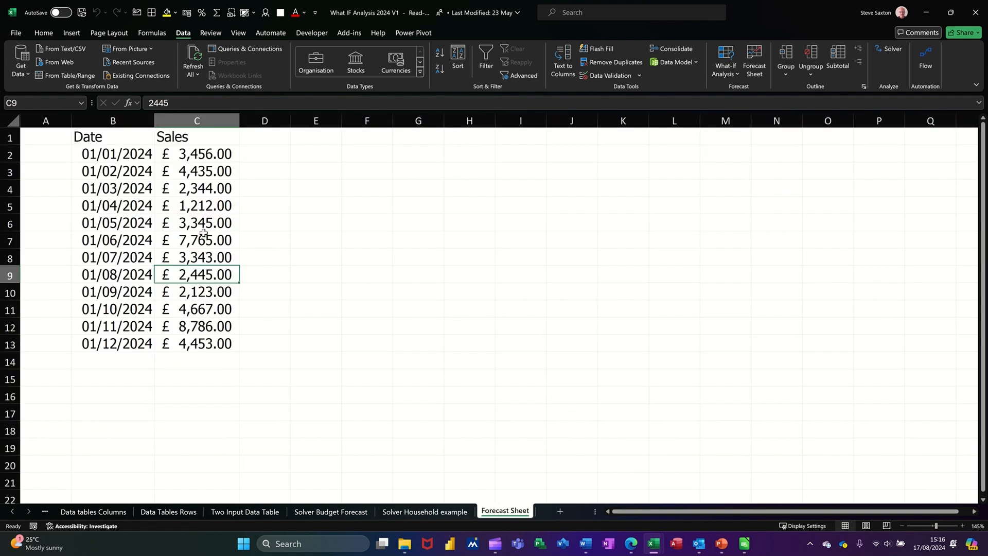
left_click(135, 188)
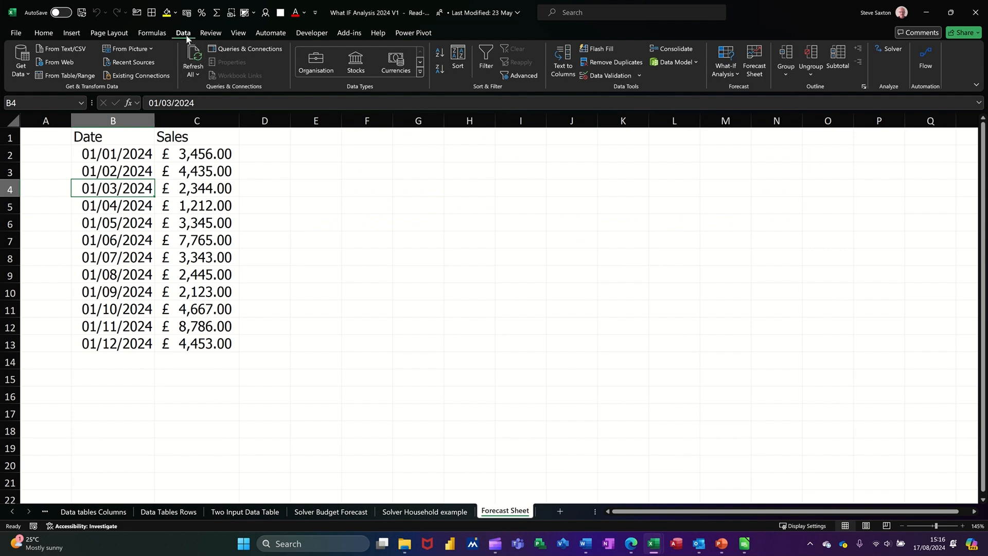
left_click(758, 72)
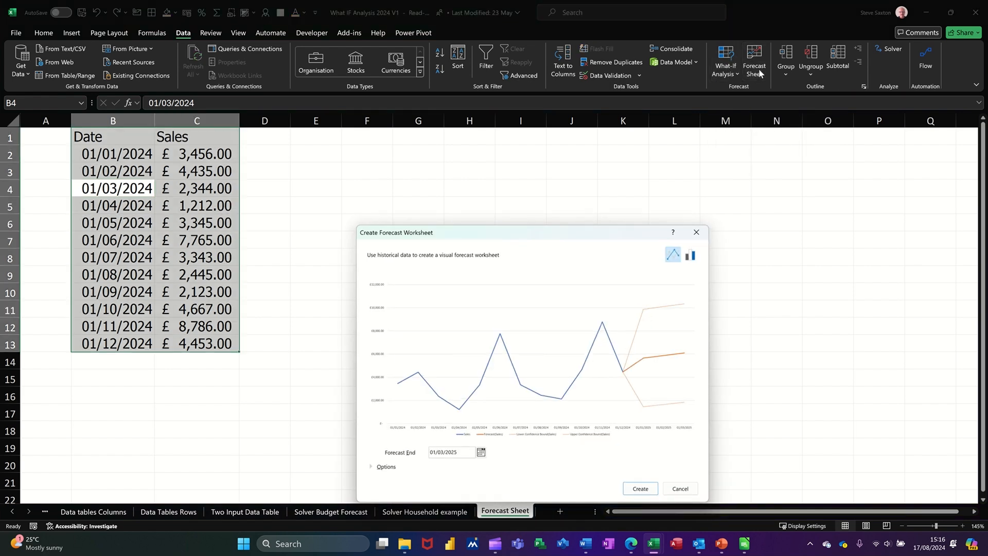
left_click_drag(576, 236, 507, 154)
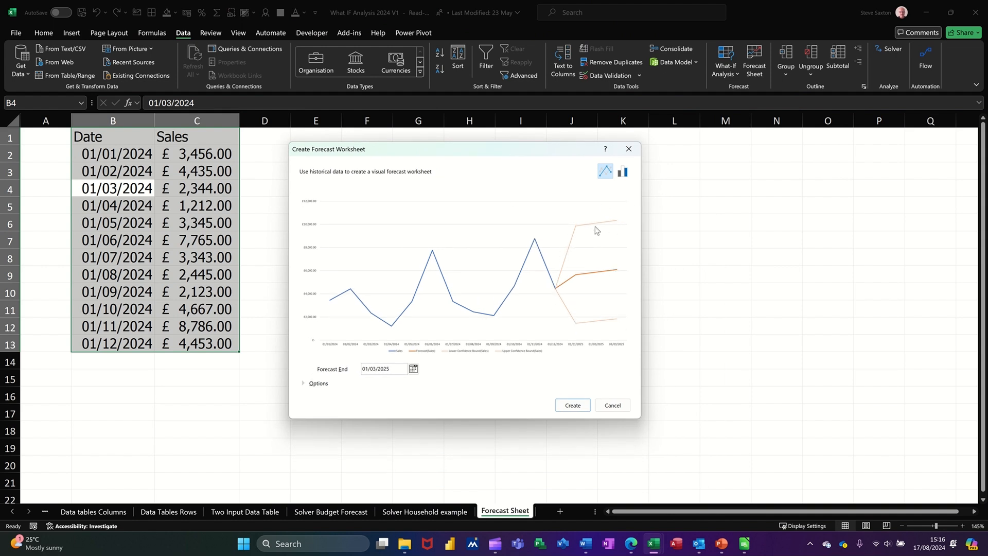
left_click(318, 384)
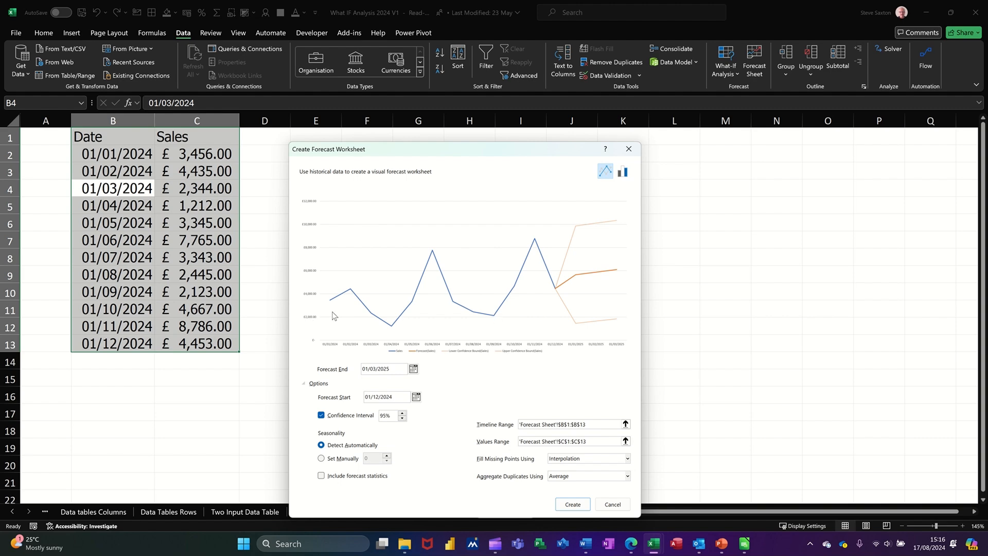
left_click(567, 508)
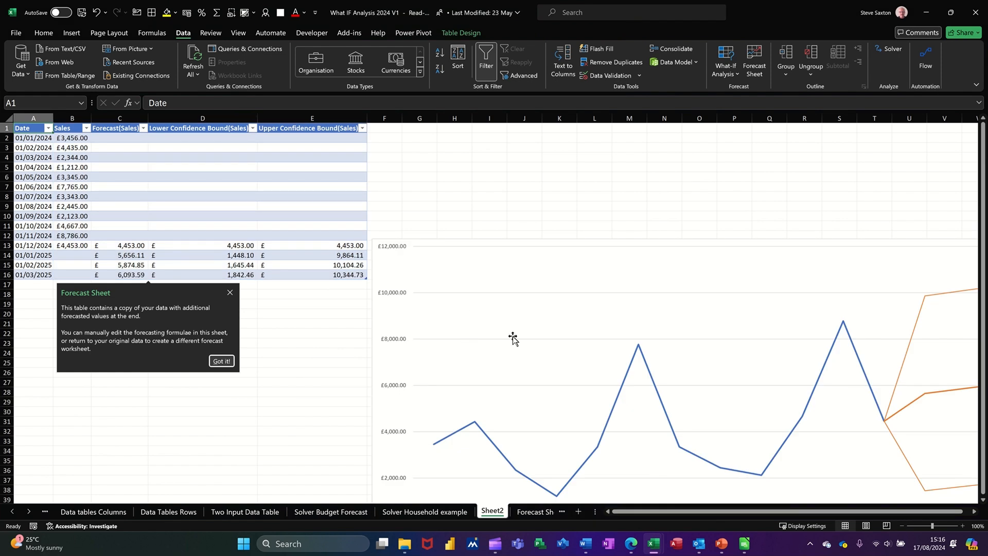
Move the forecast chart up beside the forecast table, with its upper edge at about row 3.
left_click_drag(577, 252, 577, 157)
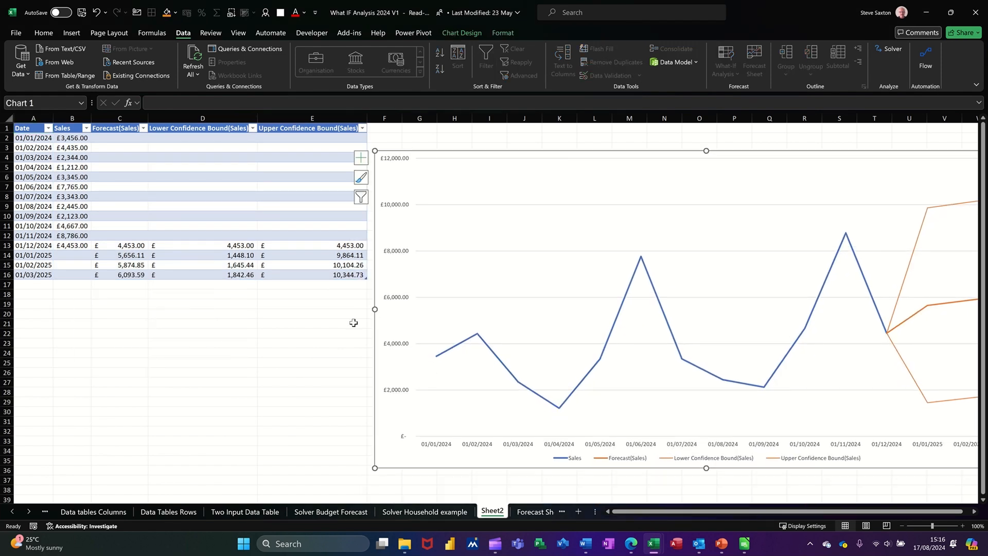
left_click(271, 382)
scroll(273, 376, "down", 2)
scroll(273, 376, "up", 1)
scroll(272, 376, "down", 2)
scroll(271, 378, "up", 3)
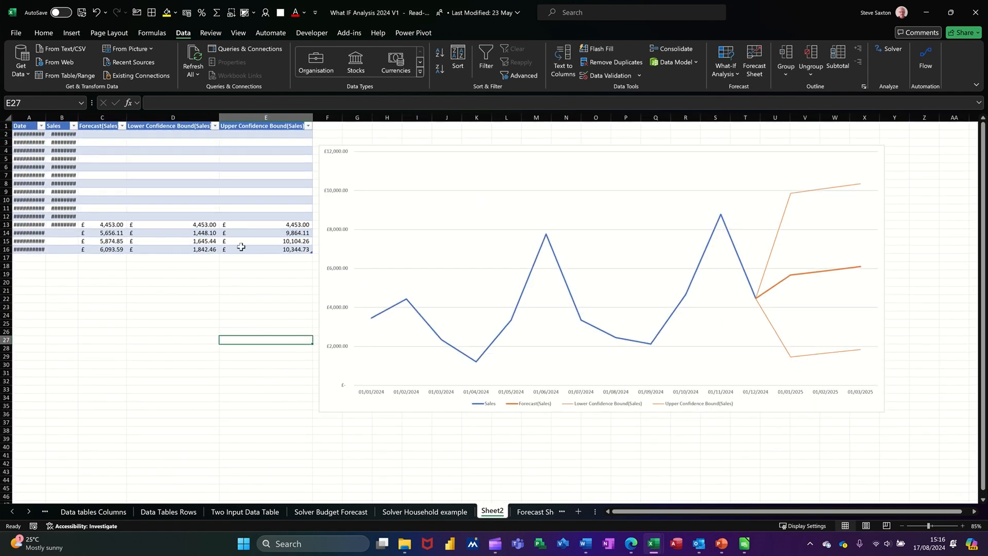
Inspect the forecast and the lower and upper confidence bounds in row 13, and the forecast formula in C14.
left_click(109, 225)
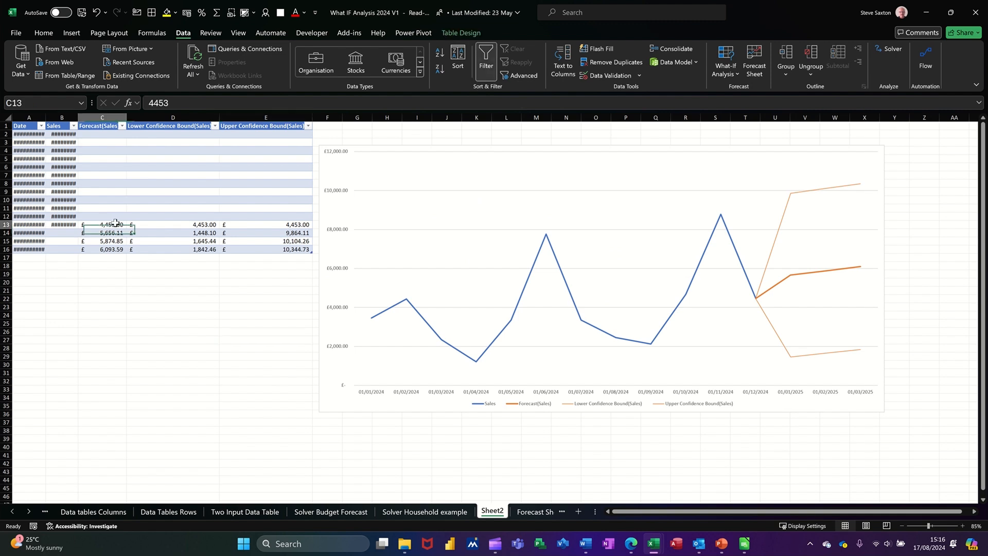
left_click(172, 224)
left_click(258, 222)
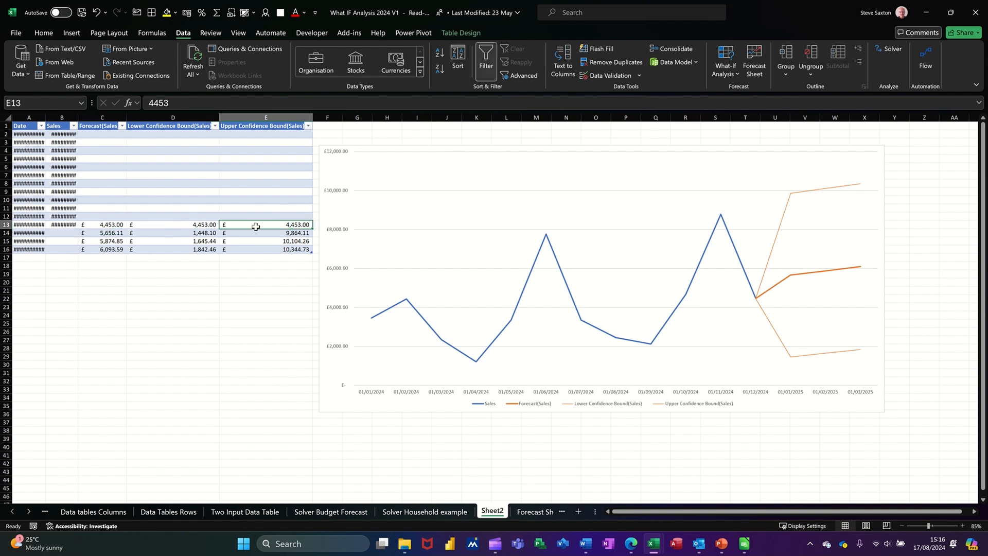
left_click(106, 232)
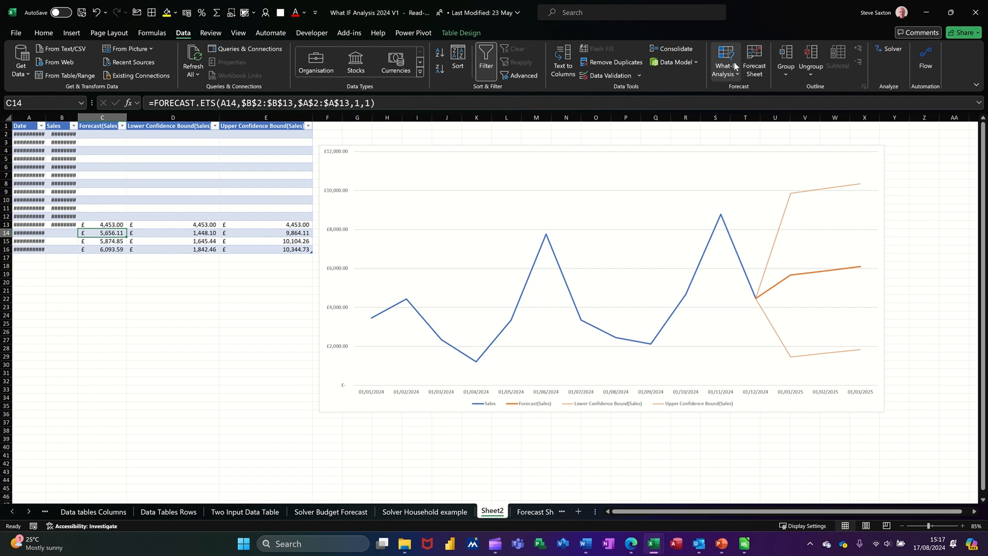
left_click(174, 290)
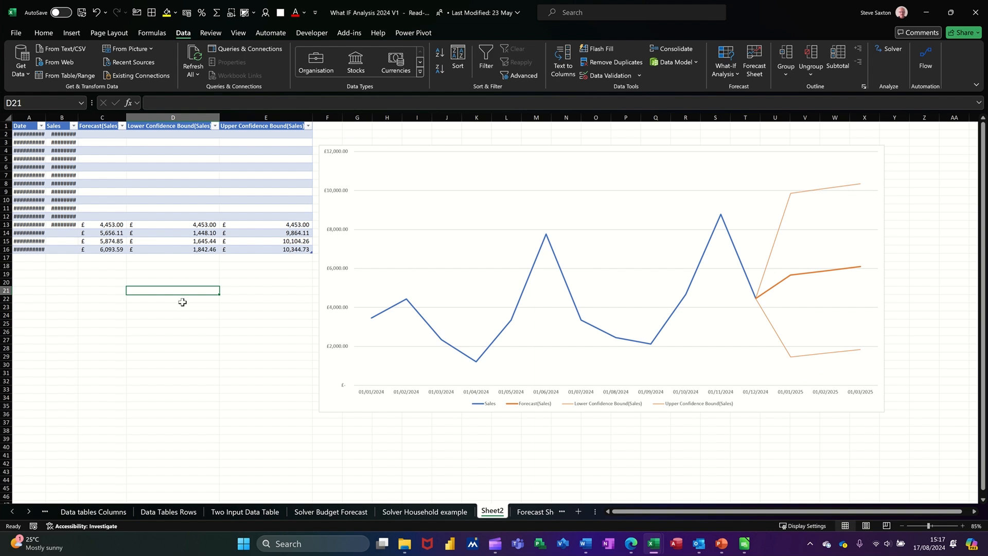